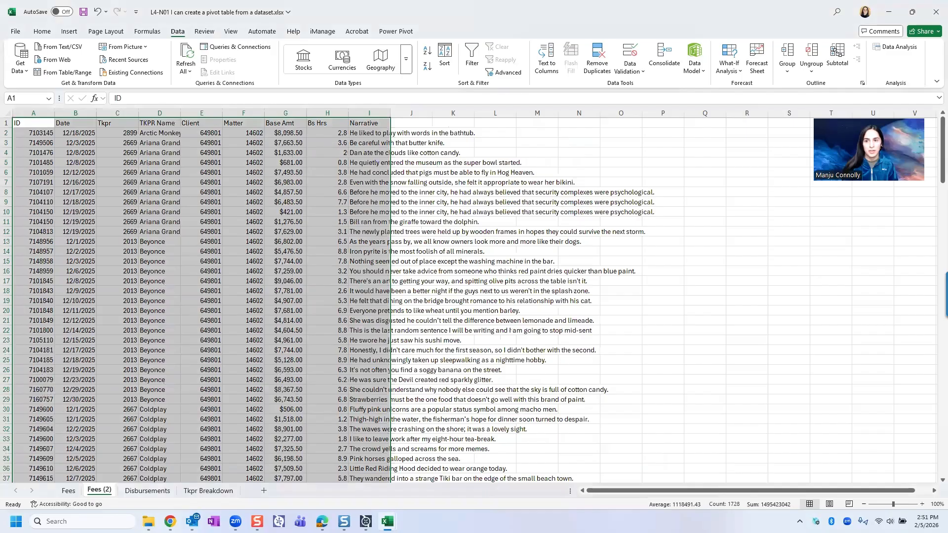
Subtotal the fee data at each change in TKPR Name, using Sum on Base Amt and Bs Hrs and excluding Narrative
click(838, 54)
click(134, 357)
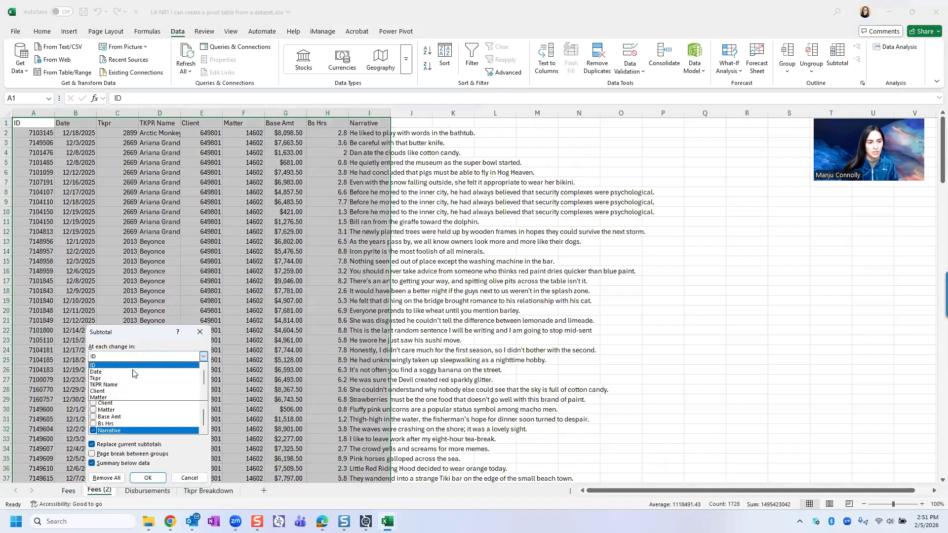
click(130, 385)
click(128, 379)
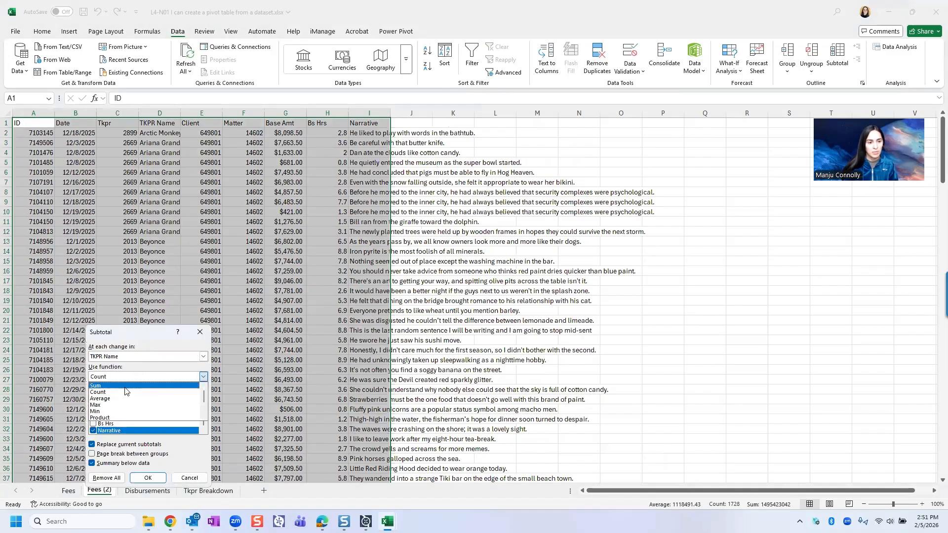
click(127, 384)
click(94, 417)
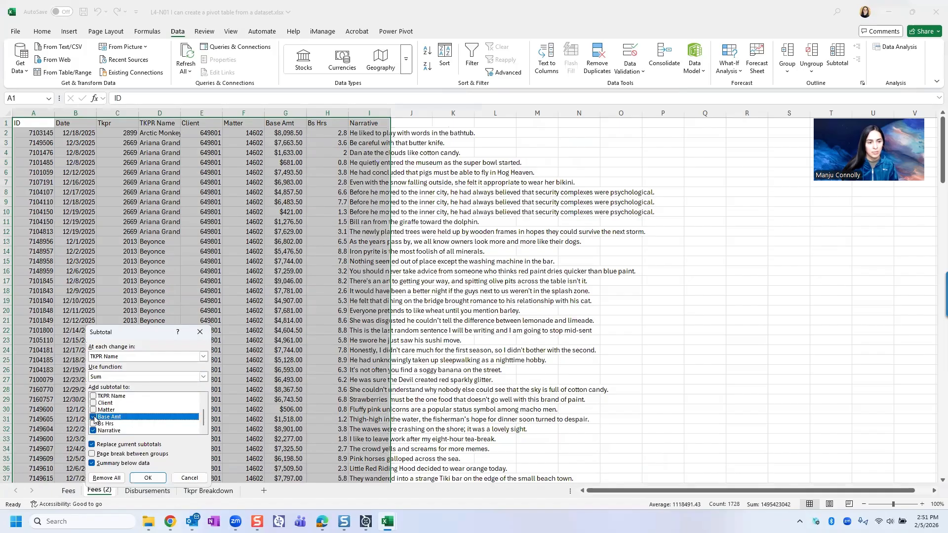
click(94, 423)
click(93, 431)
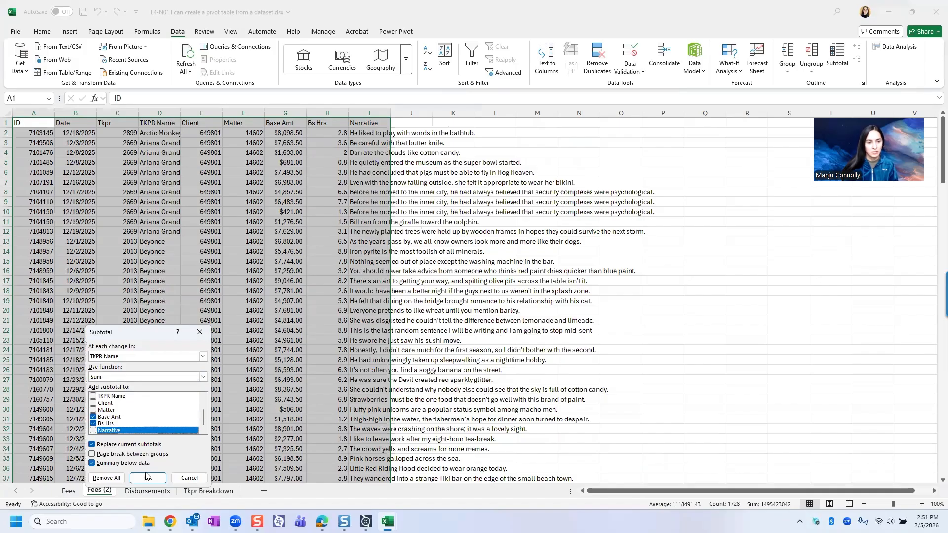
click(92, 444)
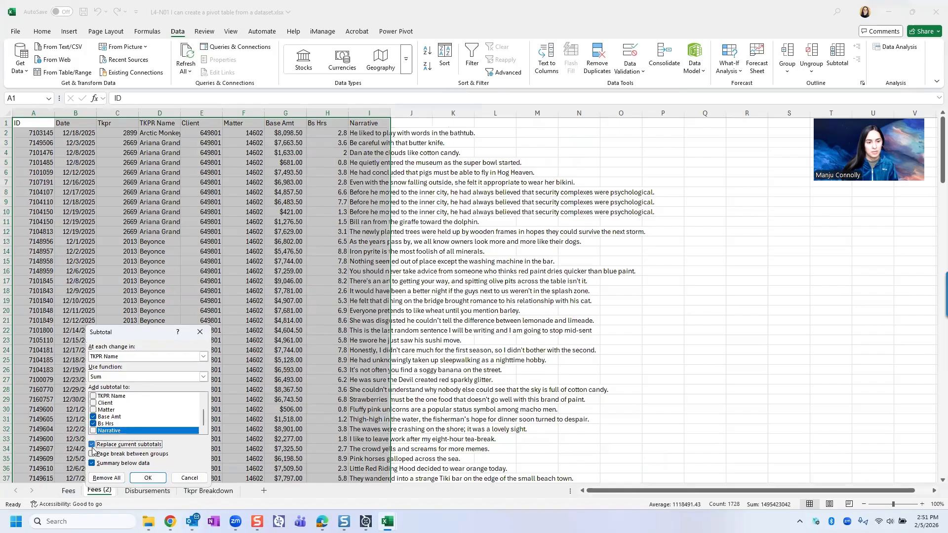
click(146, 478)
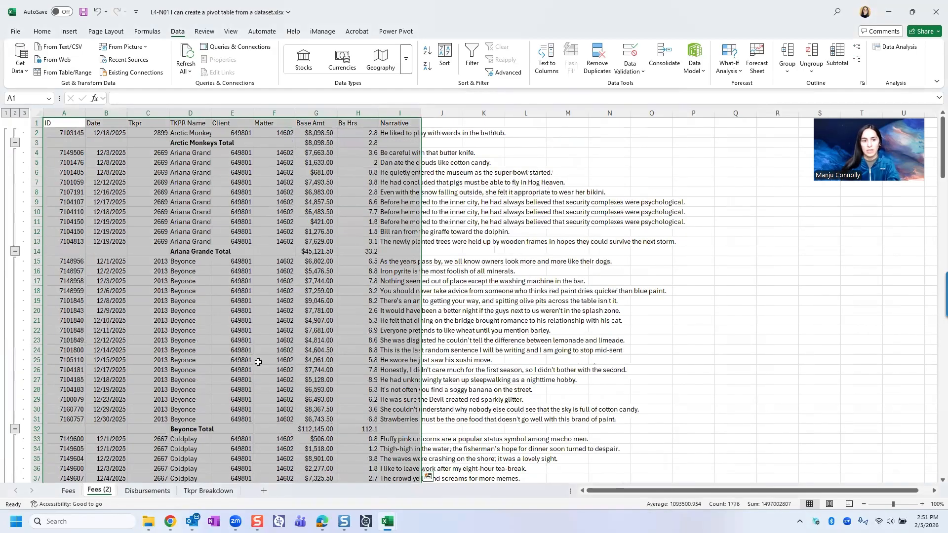
click(317, 251)
click(358, 250)
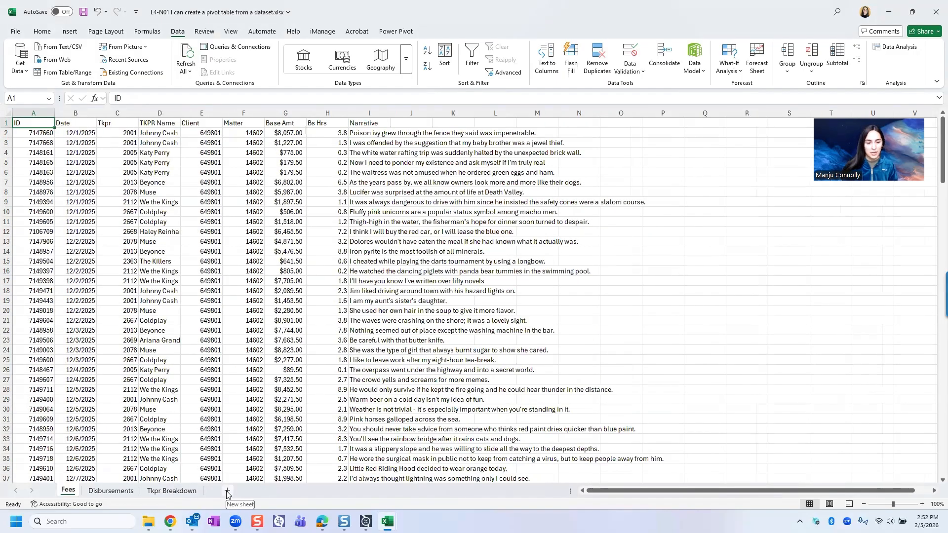
Add a new worksheet after Fees and name it Summary
click(226, 492)
right_click(103, 490)
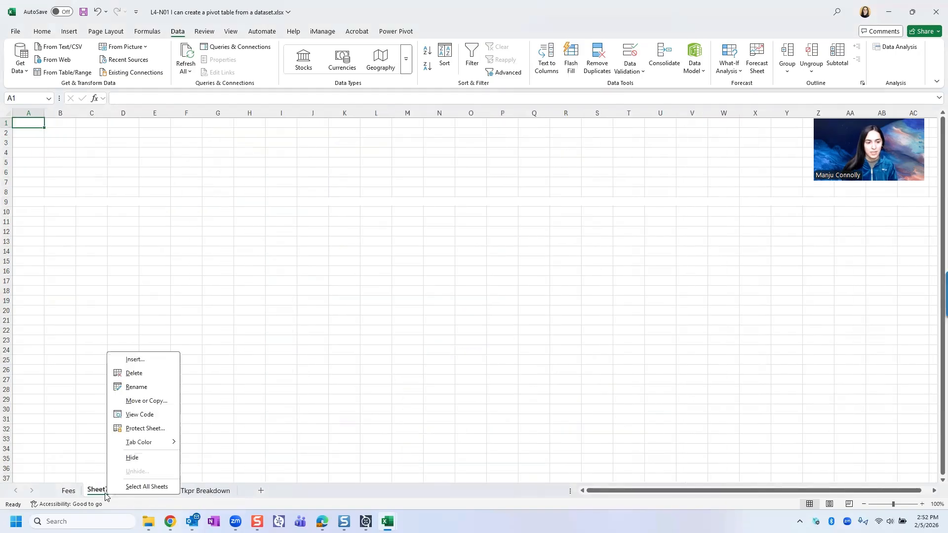
click(131, 387)
text(Summary)
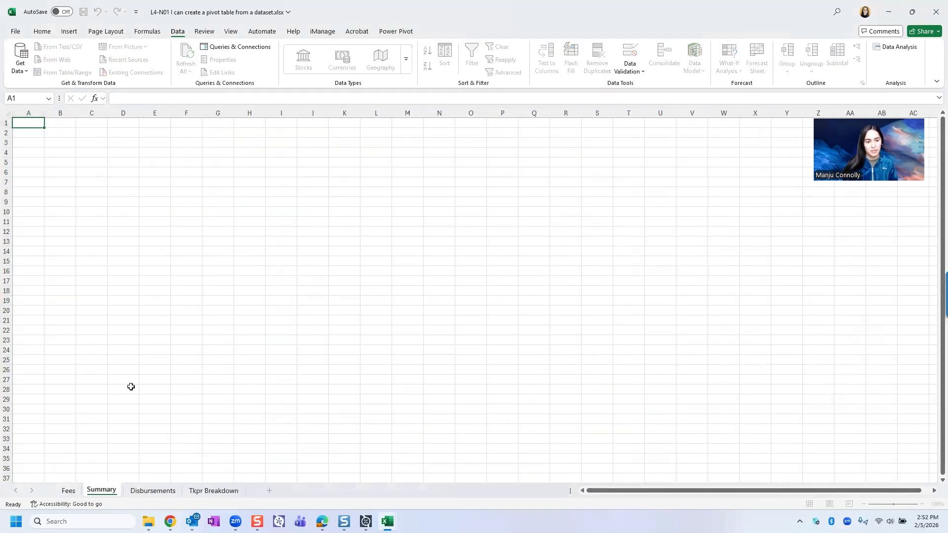
key(Return)
Insert a PivotTable at cell A1 of the Summary sheet, using Fees!$A$1:$I$192 as its source range
click(70, 32)
click(25, 51)
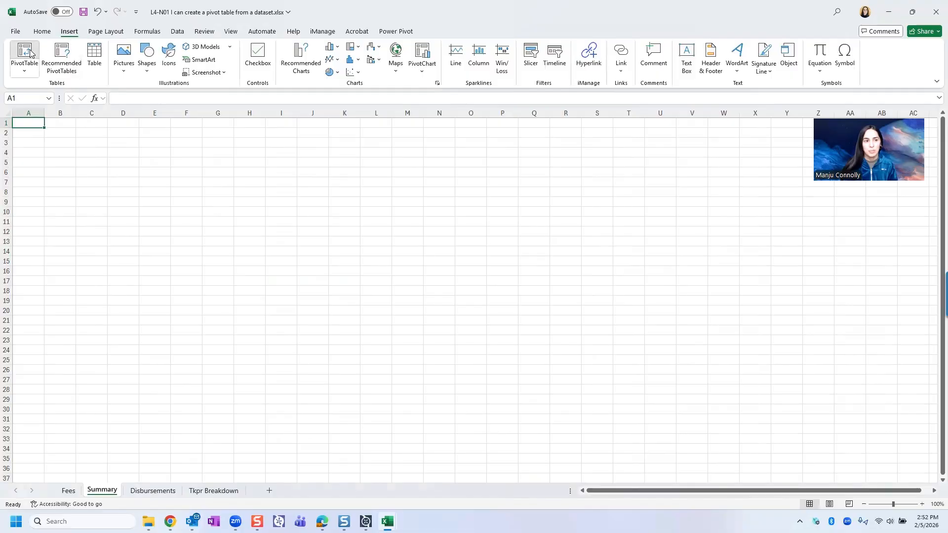
drag(119, 375, 153, 200)
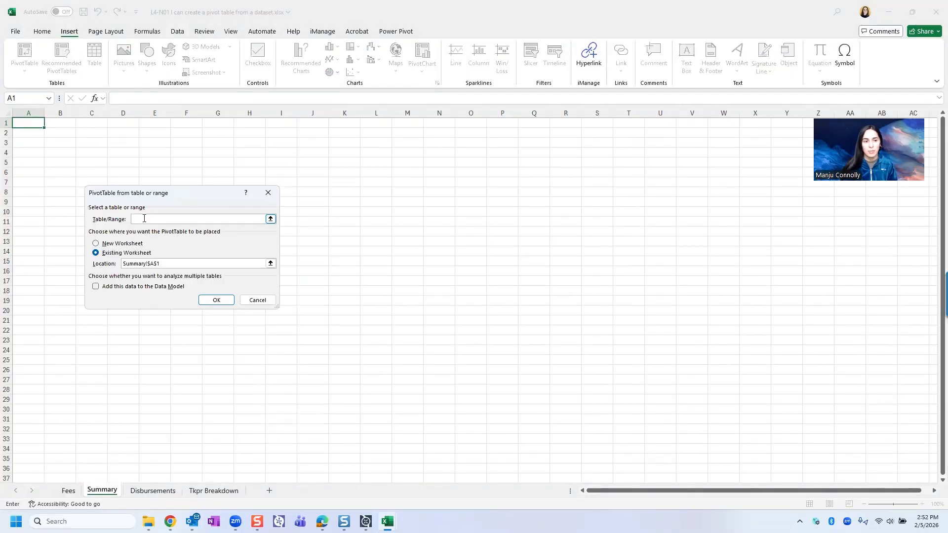
click(68, 491)
click(36, 121)
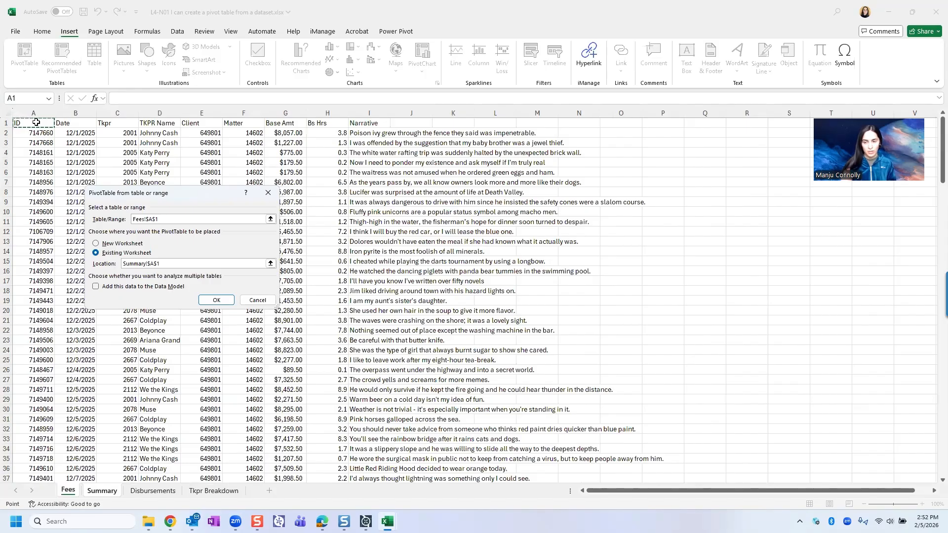
key(ctrl+shift+Right)
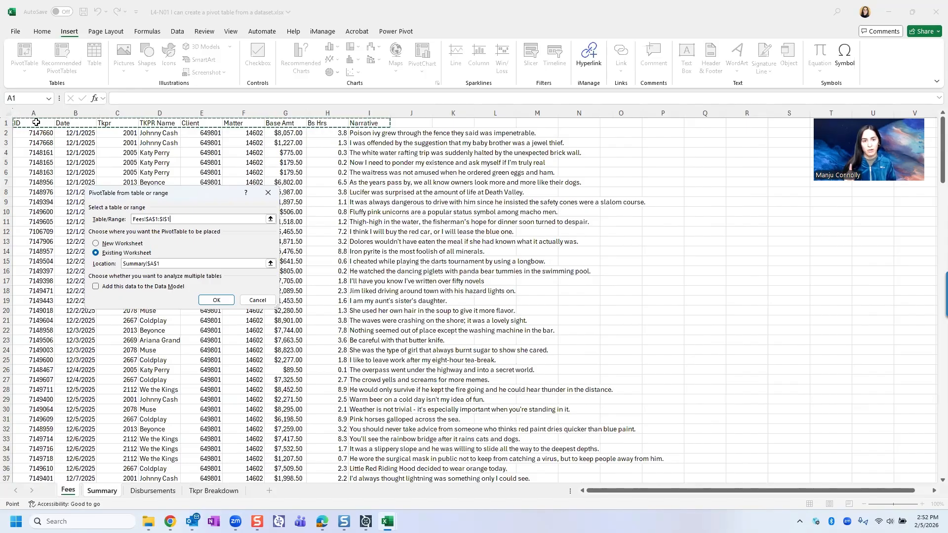
key(ctrl+shift+Down)
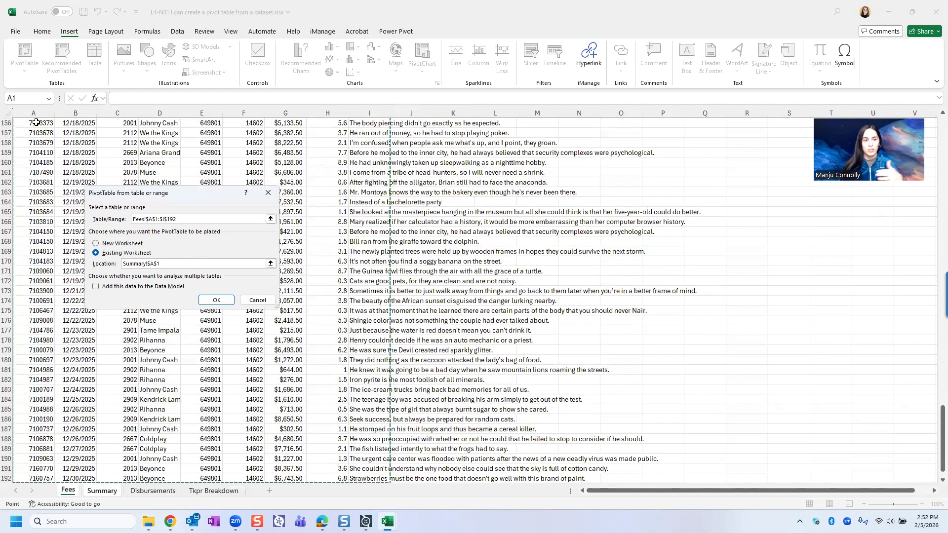
scroll(340, 298, down, 2)
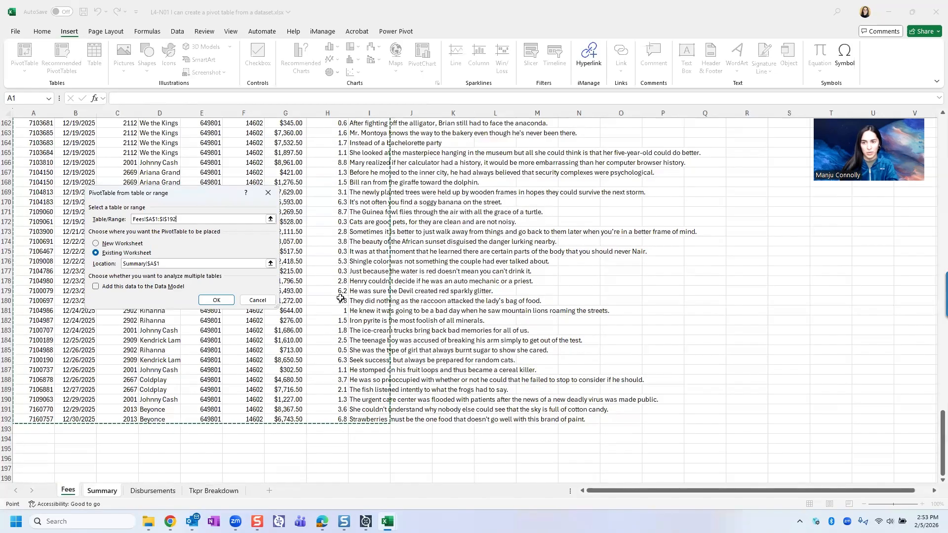
key(Return)
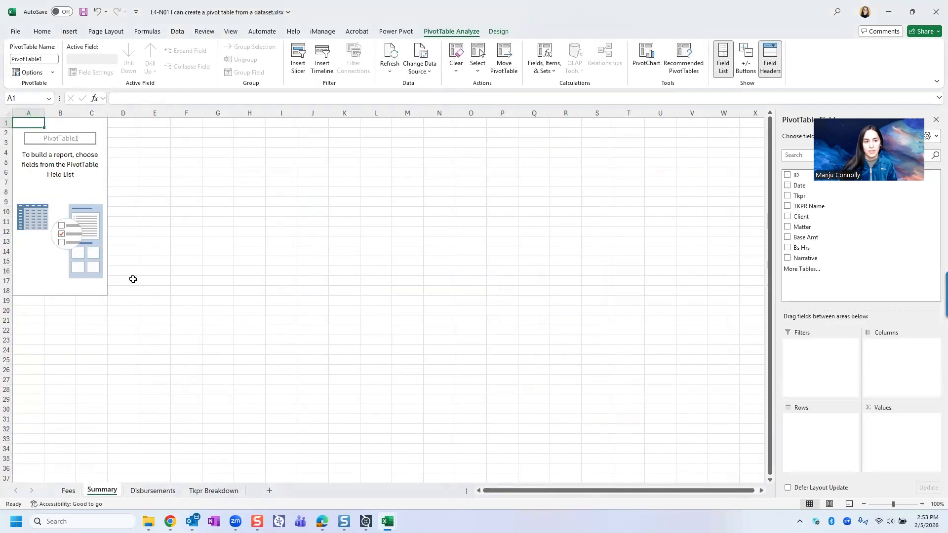
Insert a row above the empty pivot table on Summary and copy the Fees sheet's header row, ID through Narrative, into it
click(7, 321)
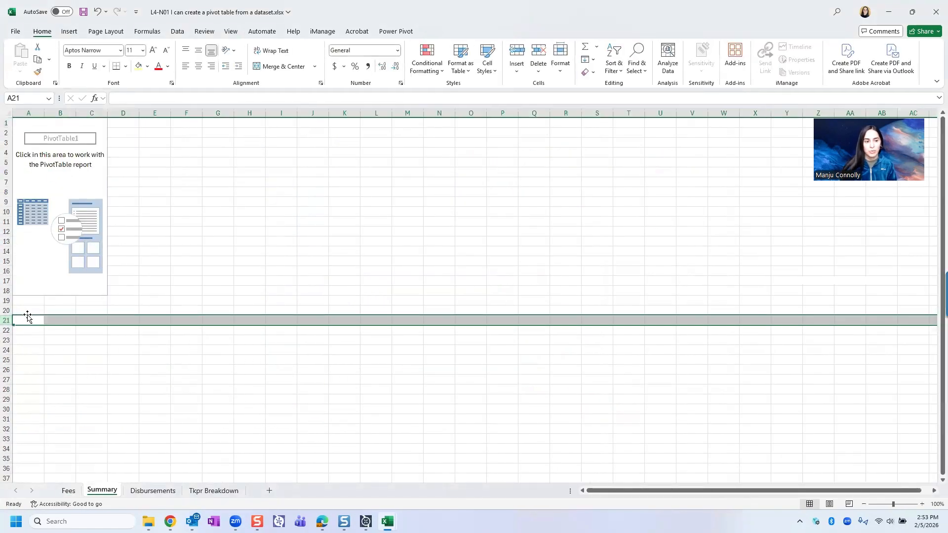
drag(25, 317, 17, 122)
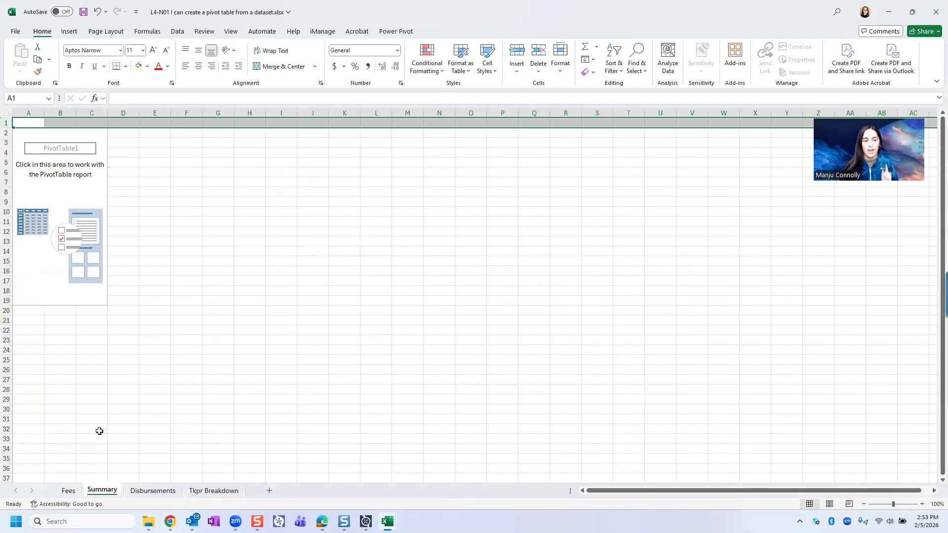
click(69, 491)
click(384, 285)
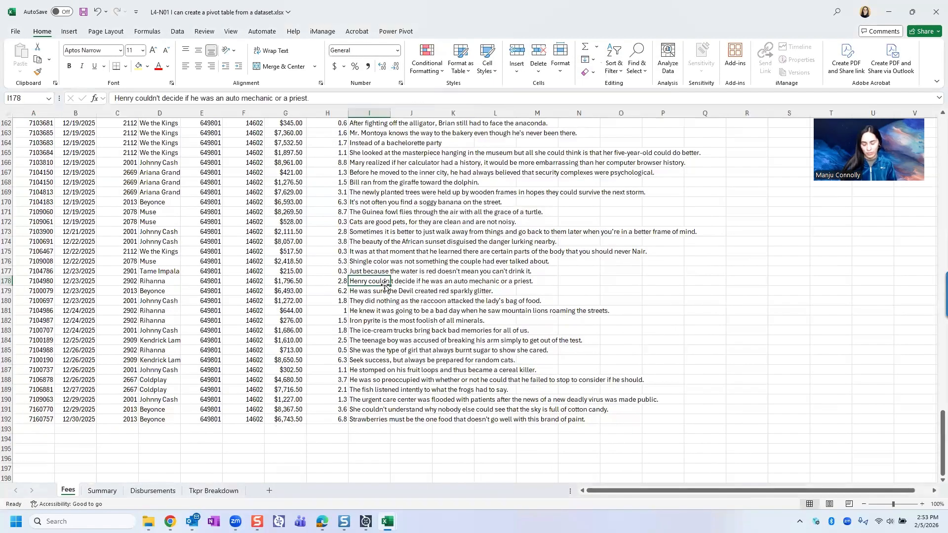
key(ctrl+Up)
shift+click(32, 122)
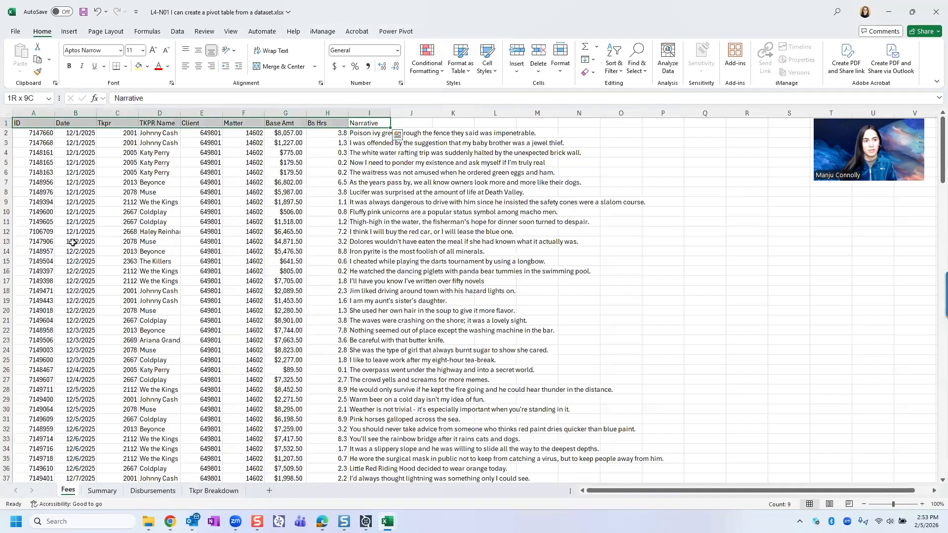
key(ctrl+c)
click(93, 491)
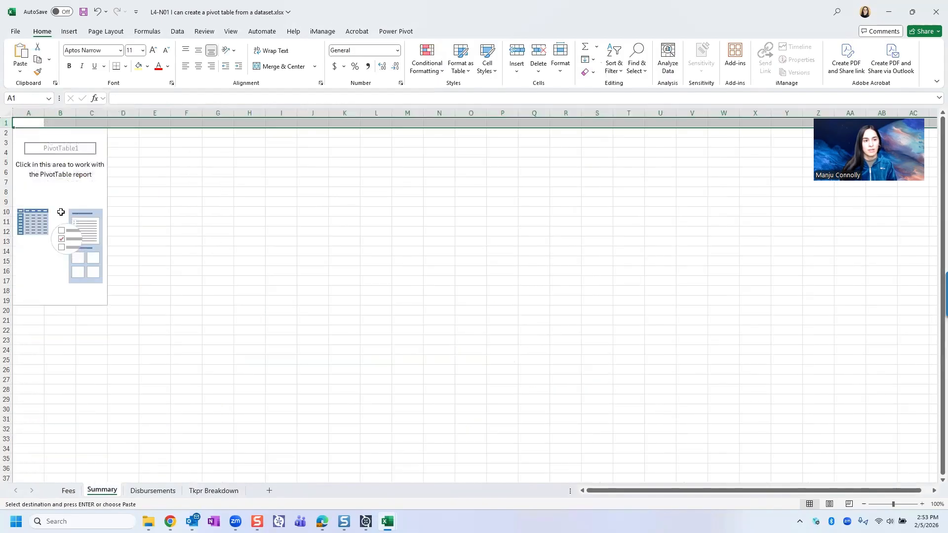
click(27, 123)
key(ctrl+v)
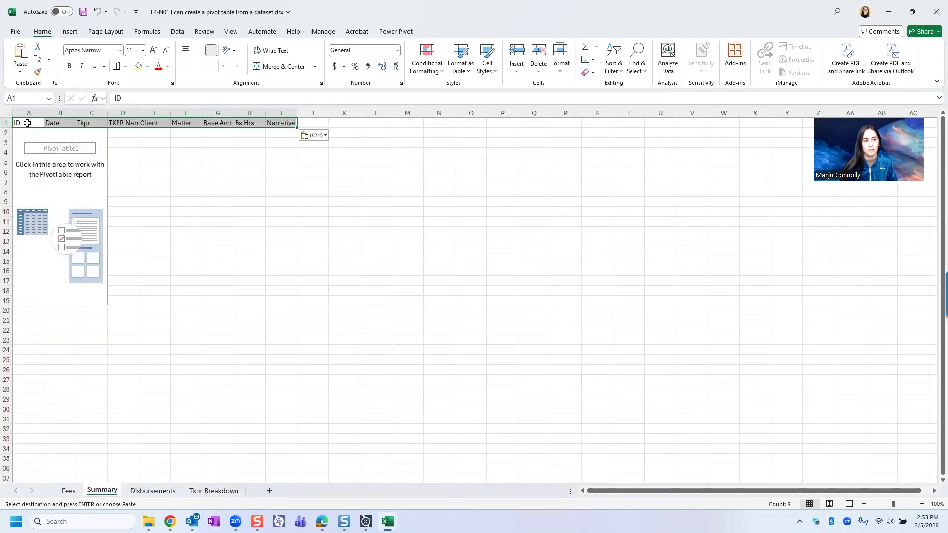
Add ID, Date, Tkpr, TKPR Name, Client and Matter to the pivot table's row fields, in that order
click(77, 198)
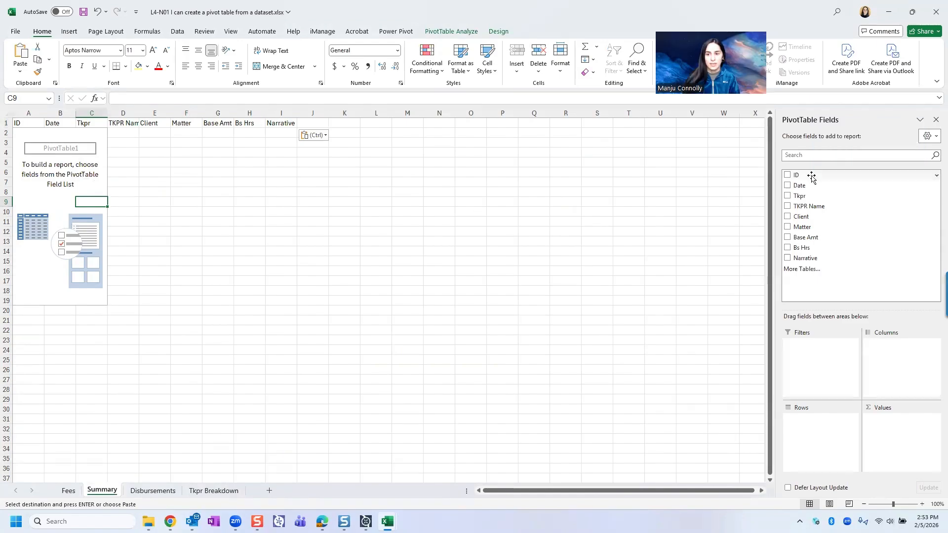
drag(811, 177, 809, 430)
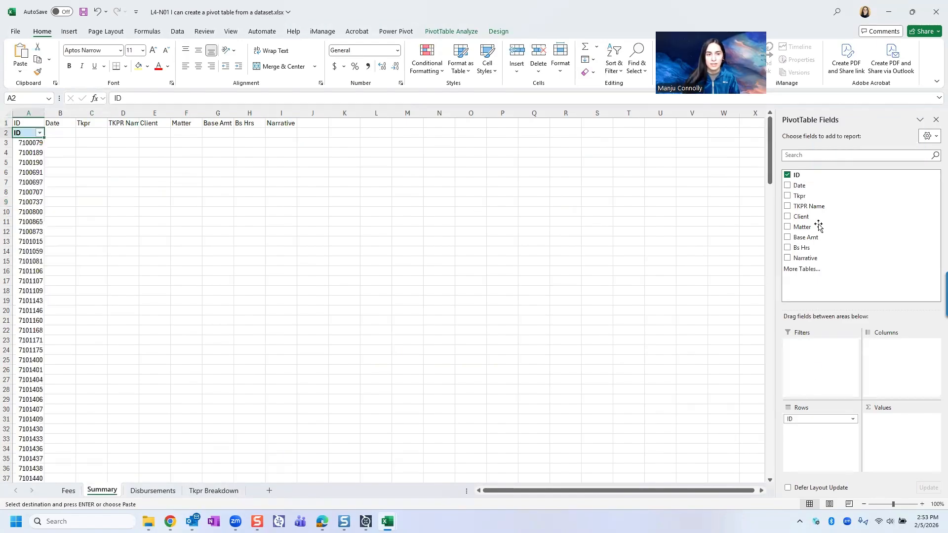
drag(804, 186, 812, 430)
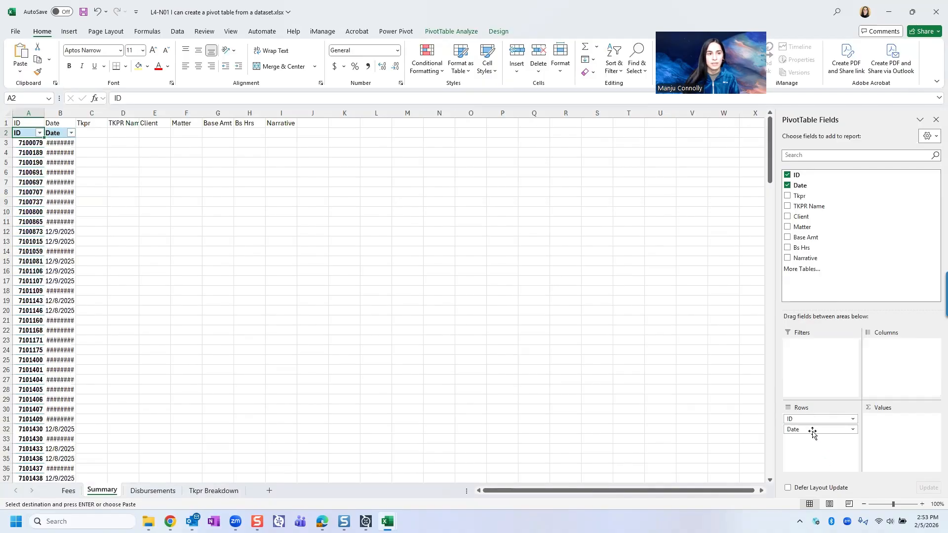
drag(805, 196, 820, 440)
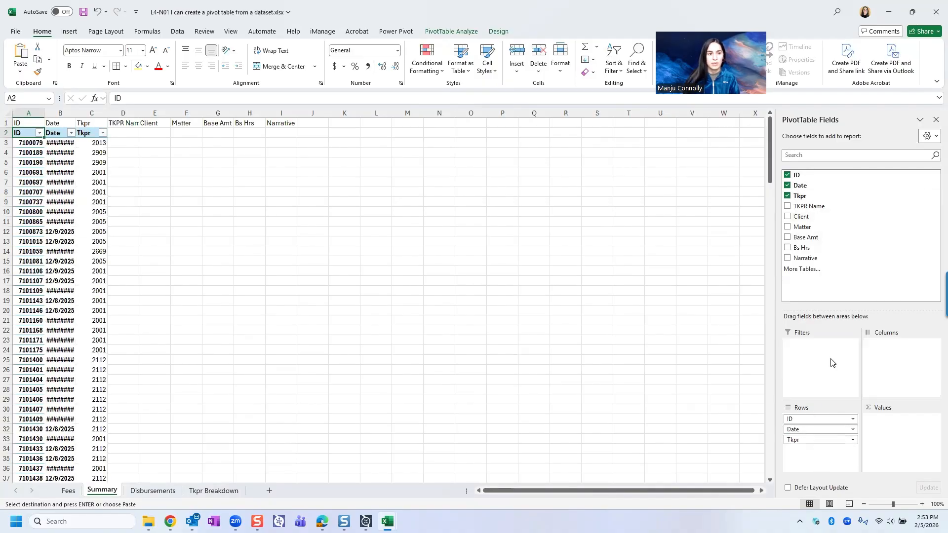
drag(813, 202, 818, 468)
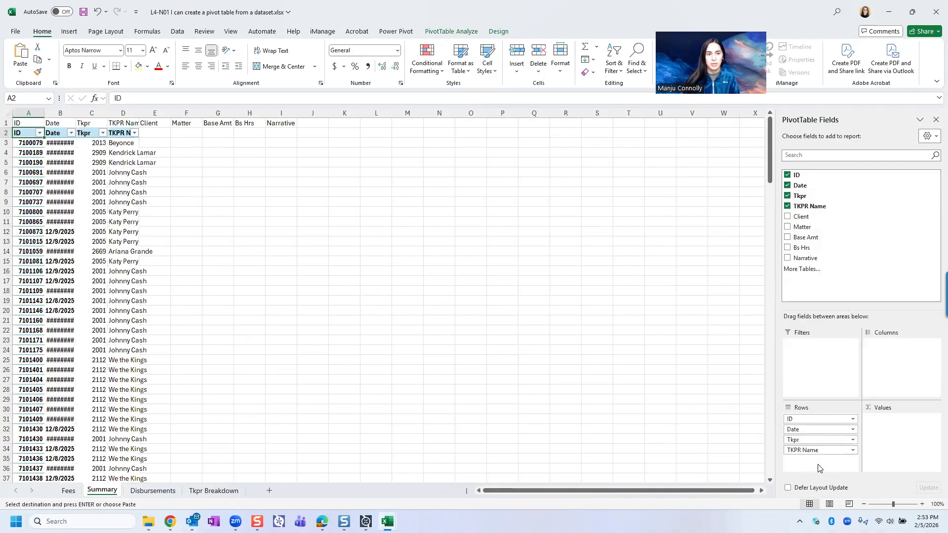
drag(803, 217, 817, 461)
drag(803, 227, 817, 470)
Sum Base Amt and Bs Hrs as the pivot table's values and add Narrative as the last row field
drag(803, 239, 899, 426)
drag(803, 247, 897, 431)
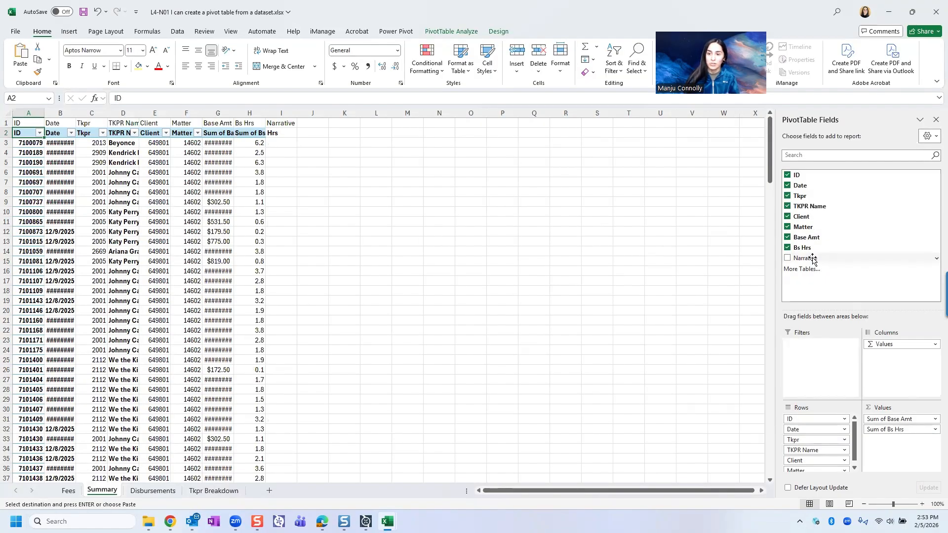
drag(812, 259, 830, 473)
Clear the pasted reference headers in A1:I1 above the pivot table
click(214, 175)
drag(28, 123, 286, 123)
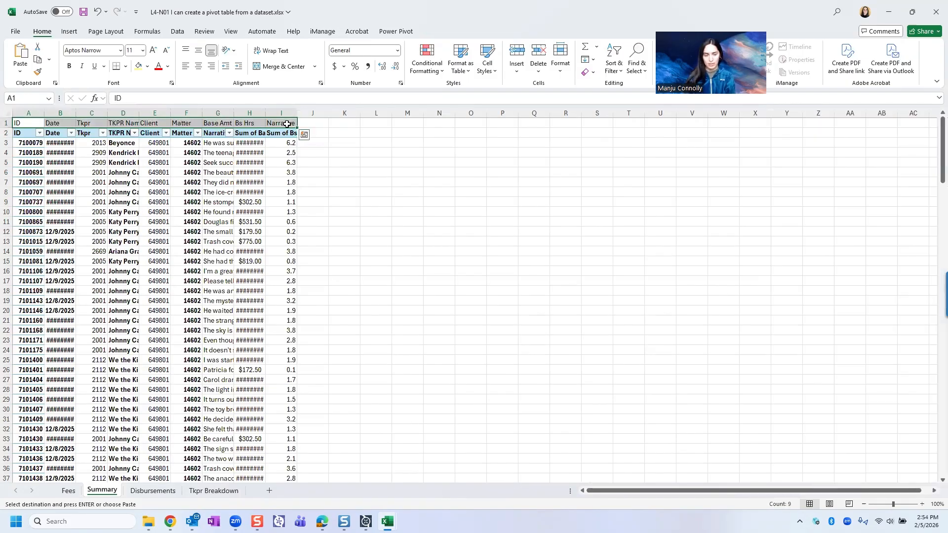
key(Delete)
Turn off the pivot table's Row Headers style option to remove the bold formatting from the row fields
click(61, 172)
click(498, 31)
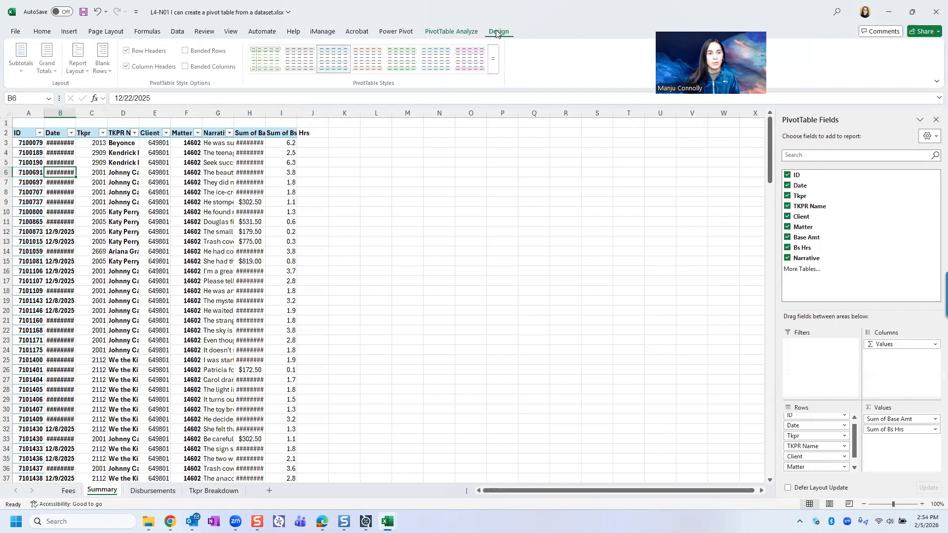
click(129, 51)
click(311, 212)
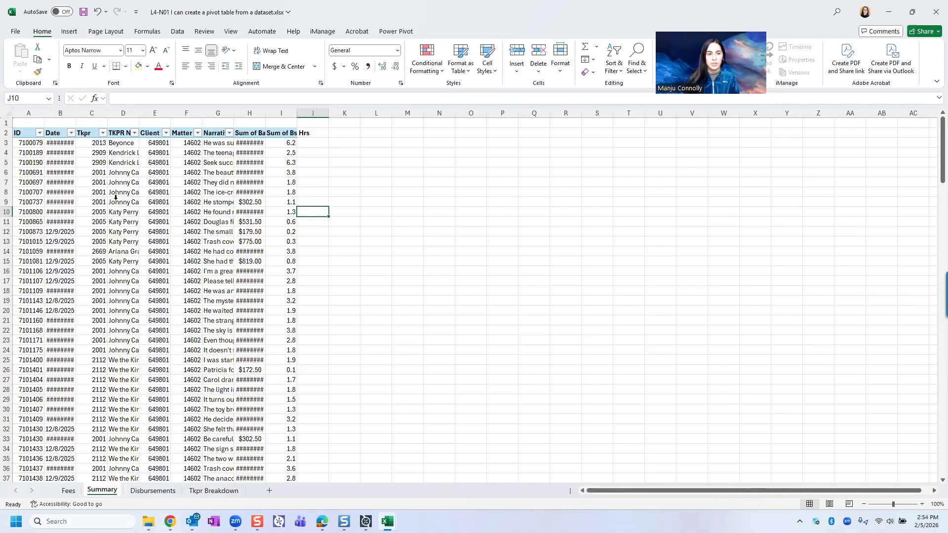
Reorder the pivot table's row fields so TKPR Name comes first and Tkpr second, ahead of ID and Date
click(122, 182)
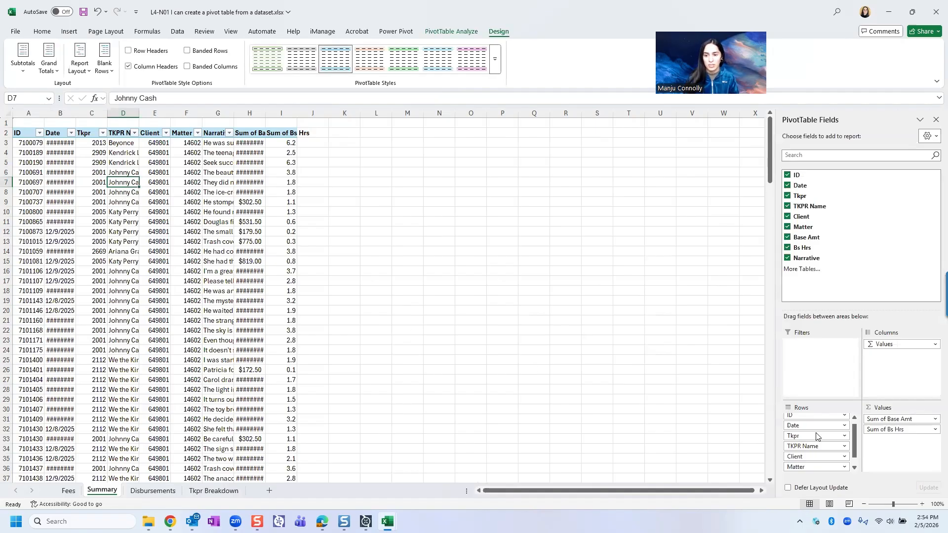
drag(815, 446, 816, 417)
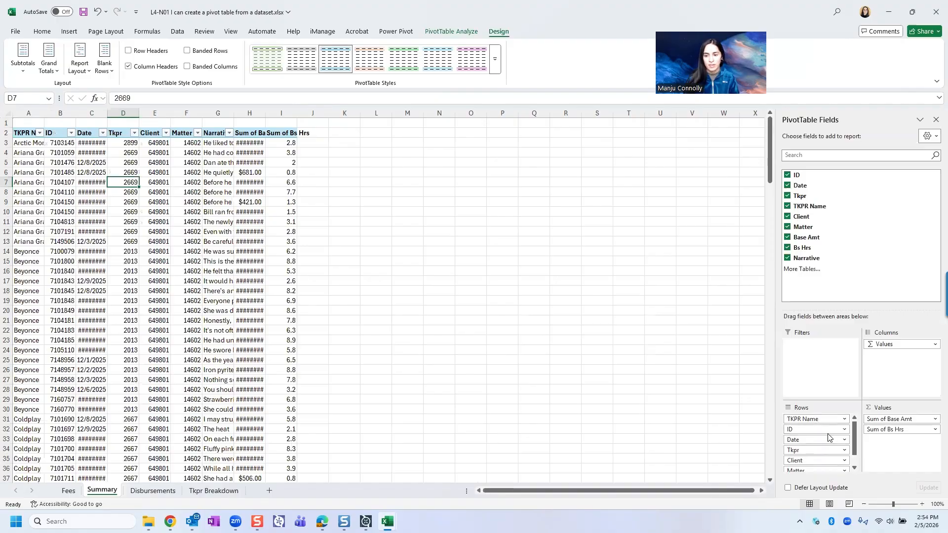
drag(818, 453, 817, 425)
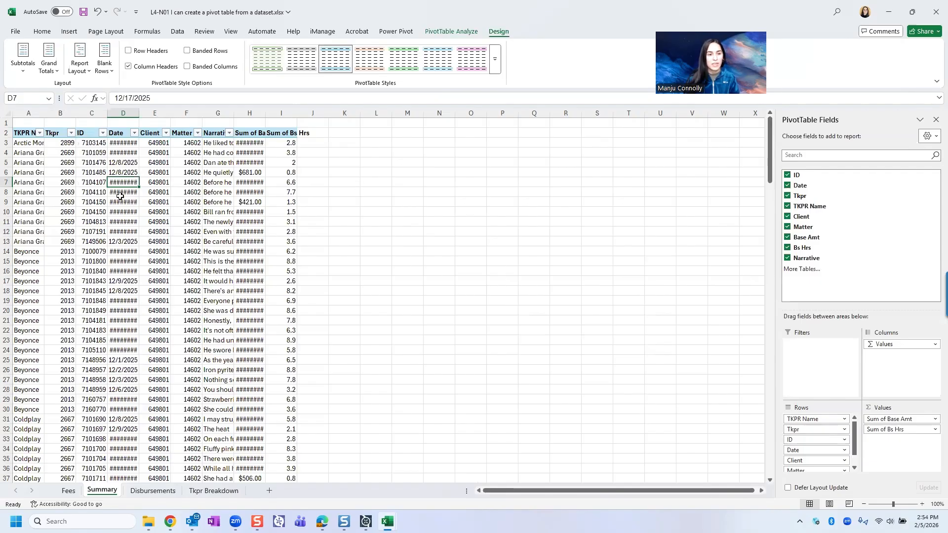
Widen the Summary sheet's columns so the TKPR Name, ID, Date, Narrative and amount entries fit
drag(44, 113, 81, 113)
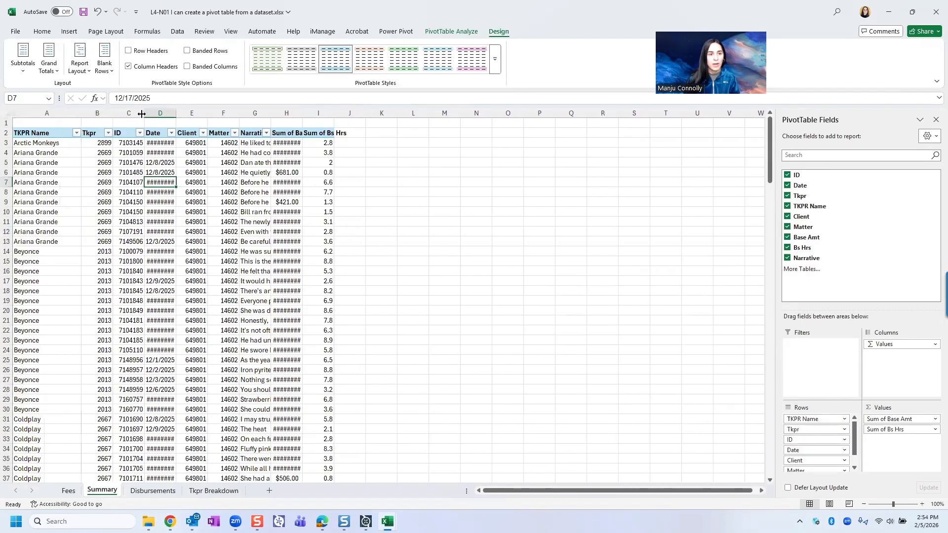
drag(143, 114, 151, 113)
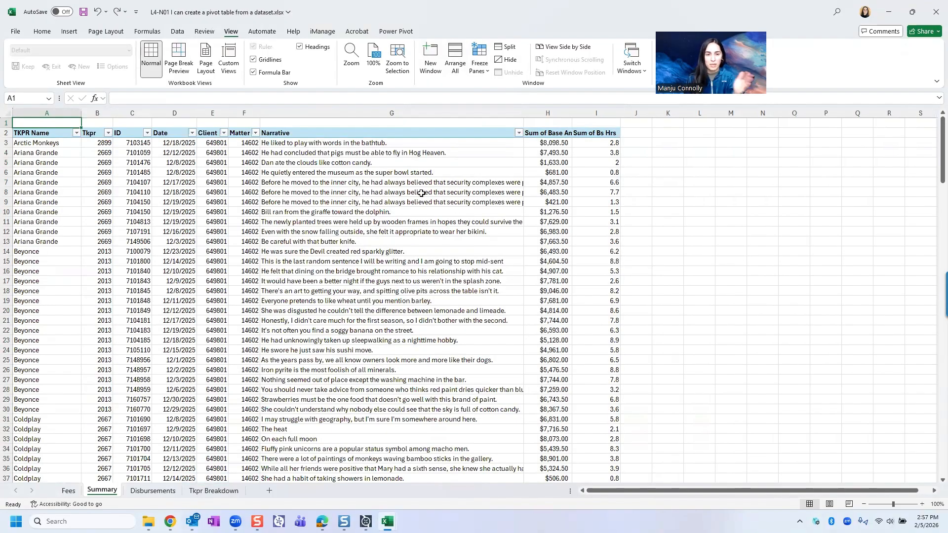
drag(524, 113, 584, 118)
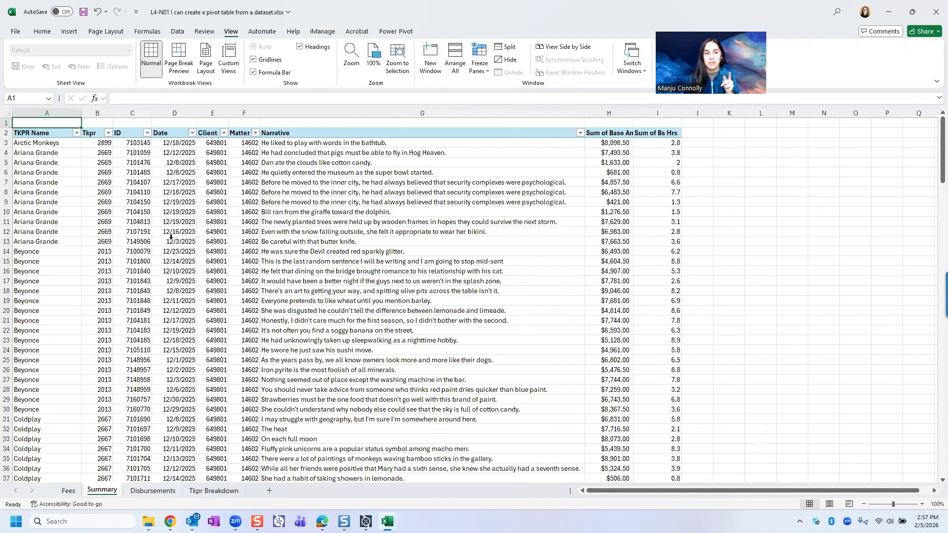
Add subtotals for the TKPR Name field to the pivot table
right_click(48, 221)
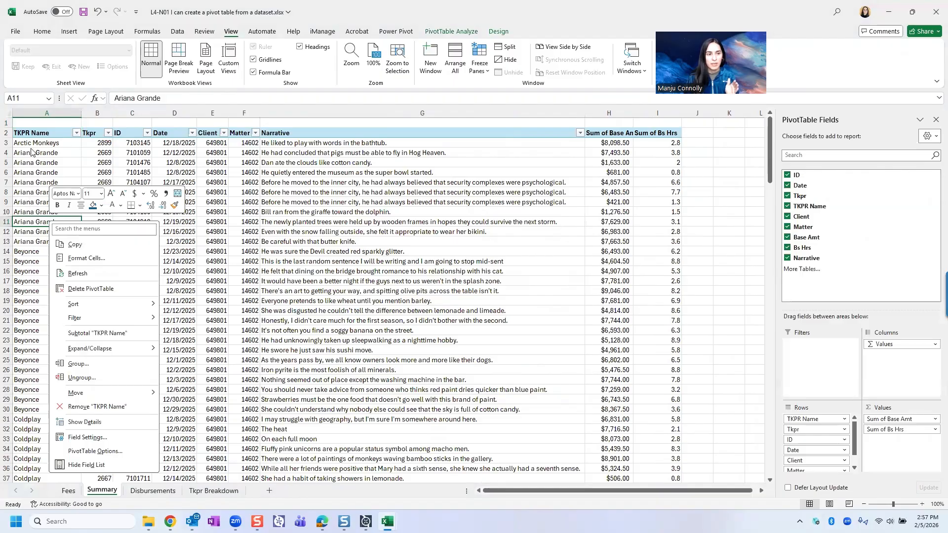
right_click(45, 172)
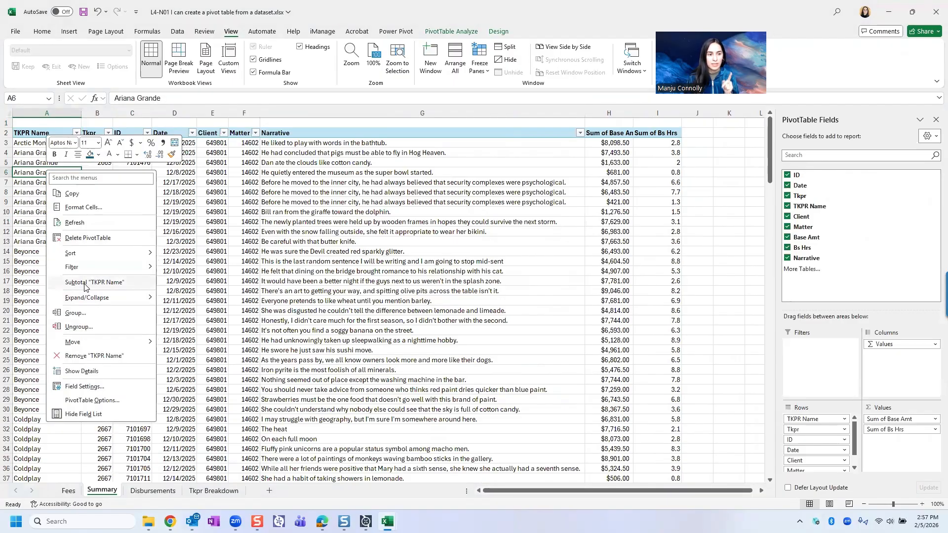
click(75, 282)
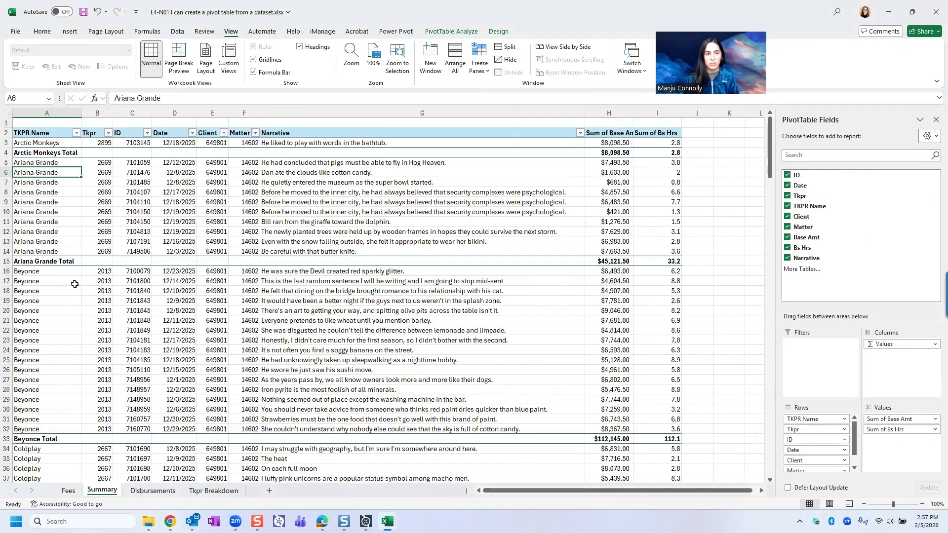
click(17, 123)
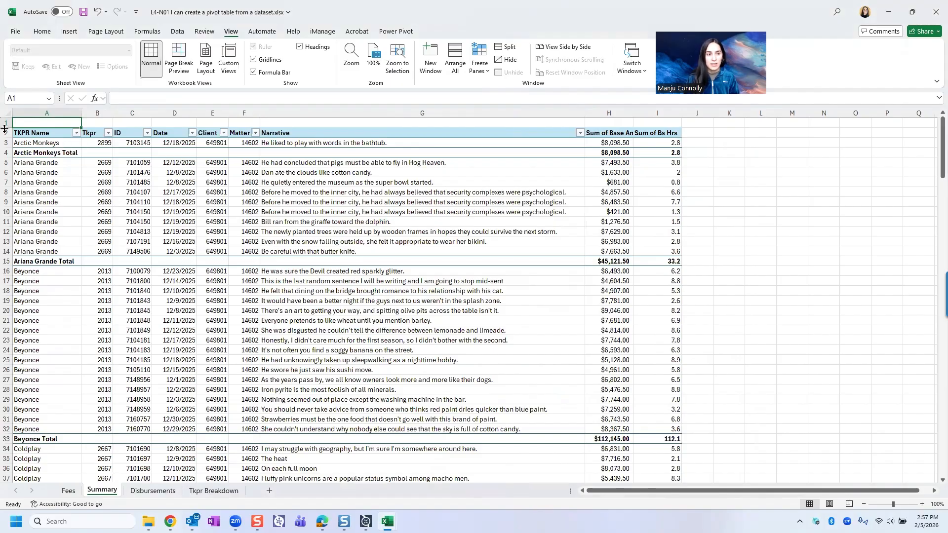
Freeze the rows above row 3 on the Summary sheet and scroll the data to check the headers
click(27, 143)
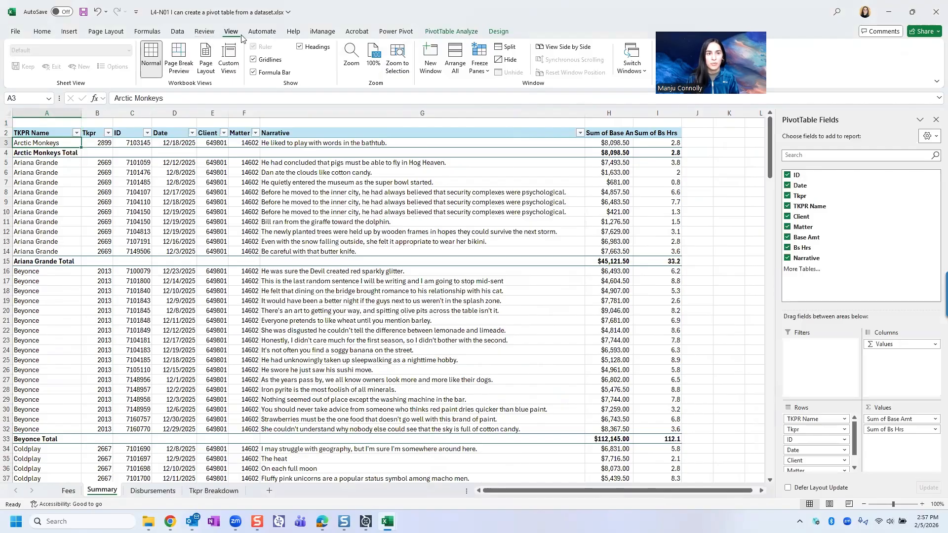
click(264, 33)
click(231, 32)
click(479, 63)
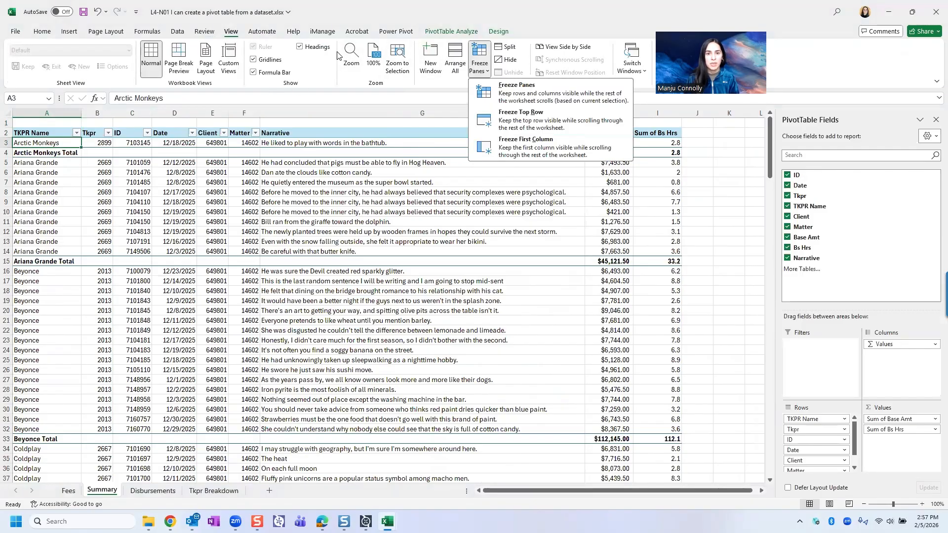
click(494, 94)
scroll(422, 183, down, 10)
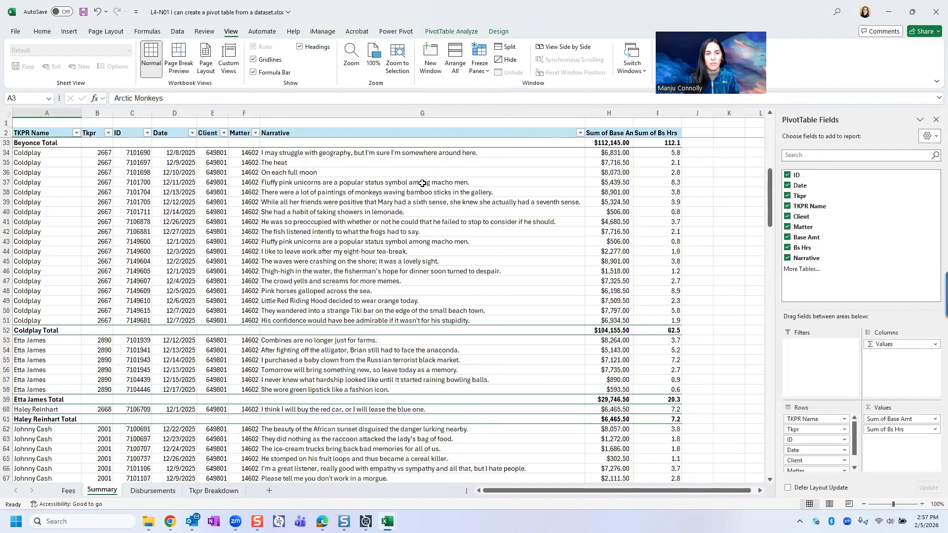
scroll(422, 183, up, 10)
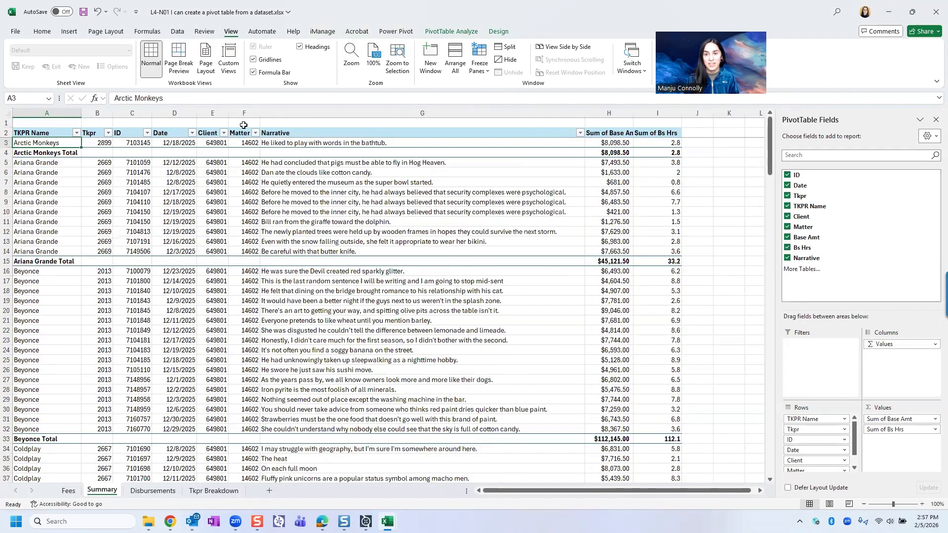
Format the pivot table's header row A2:I2 with a dark teal fill and bold white text
click(45, 130)
key(ctrl+shift+Right)
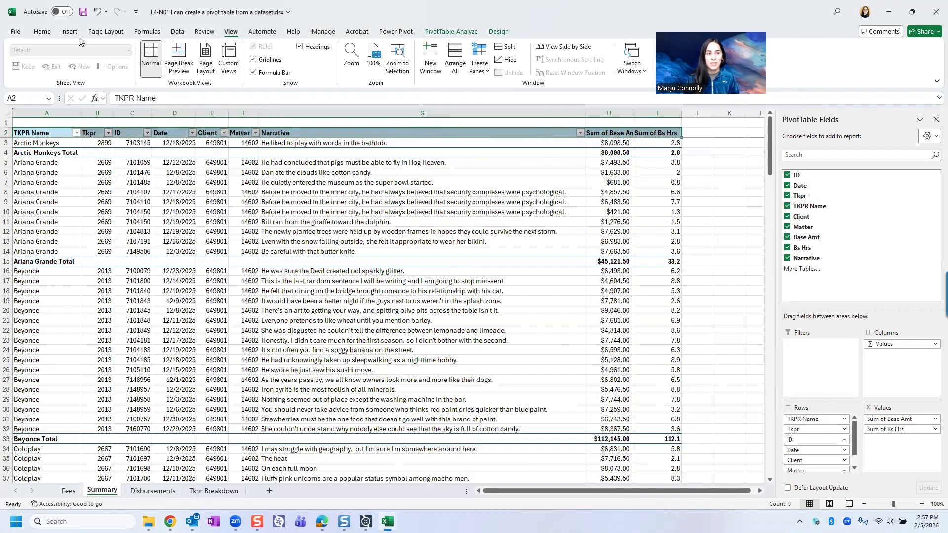
click(42, 31)
click(138, 66)
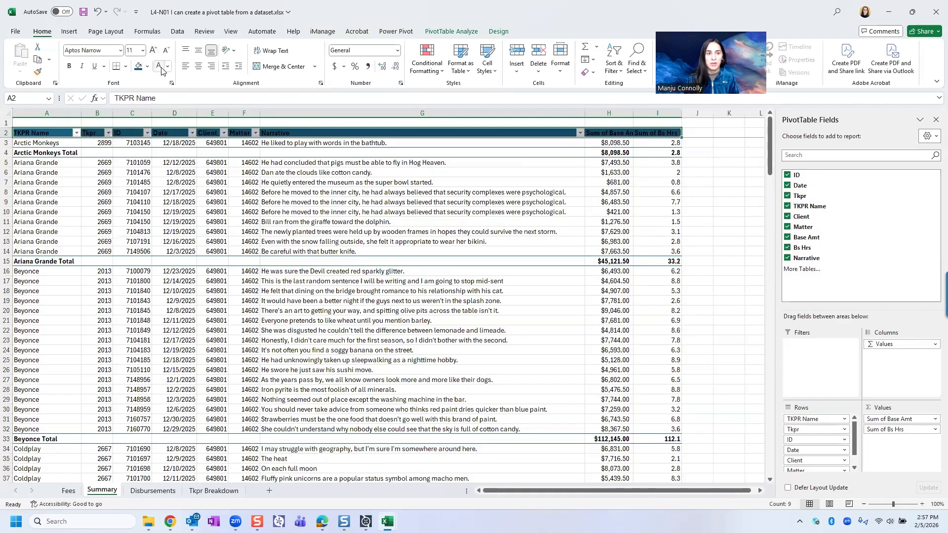
click(161, 72)
click(70, 66)
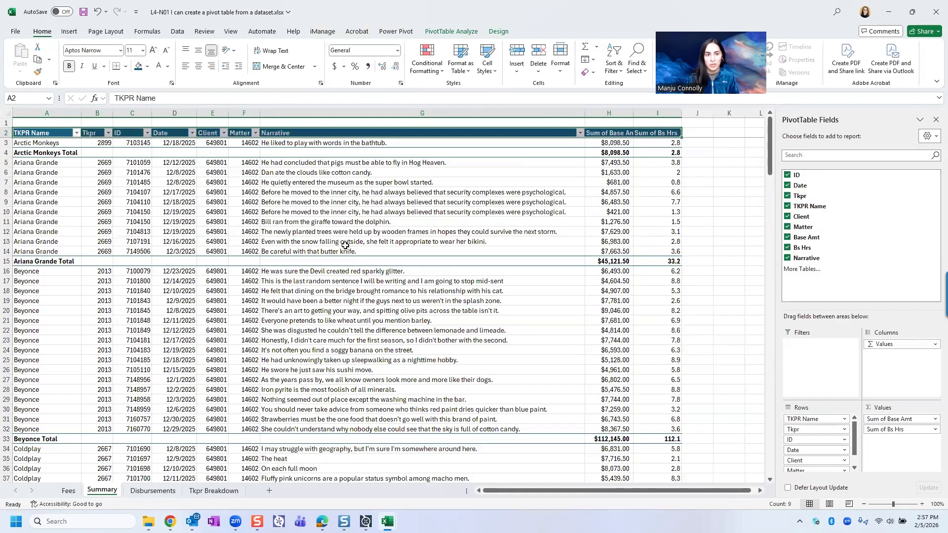
Select all the TKPR Name subtotal rows together and give them a light gray fill and bold text
click(21, 153)
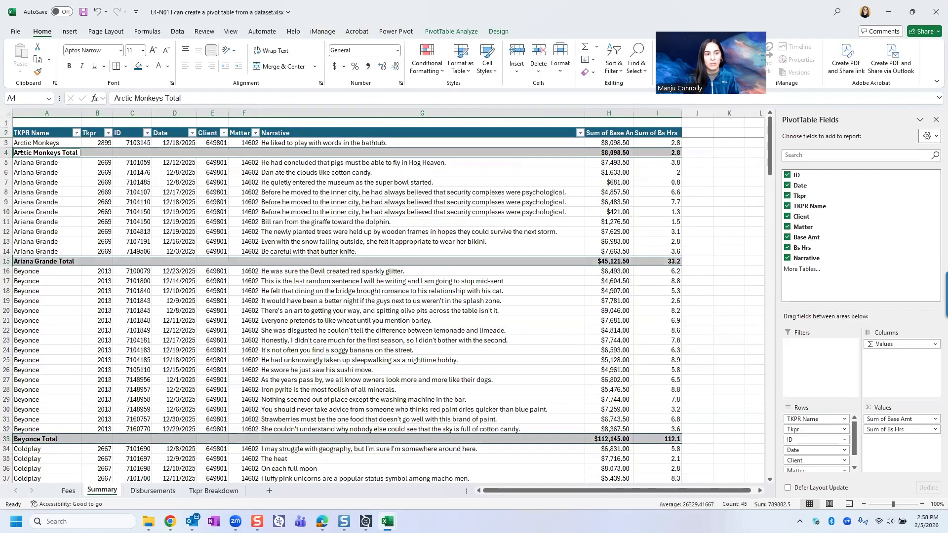
click(147, 66)
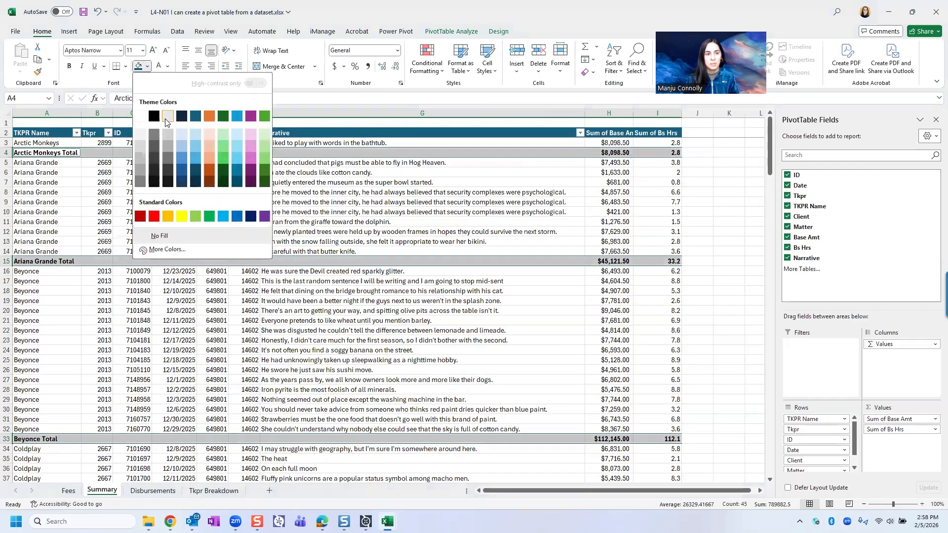
click(166, 134)
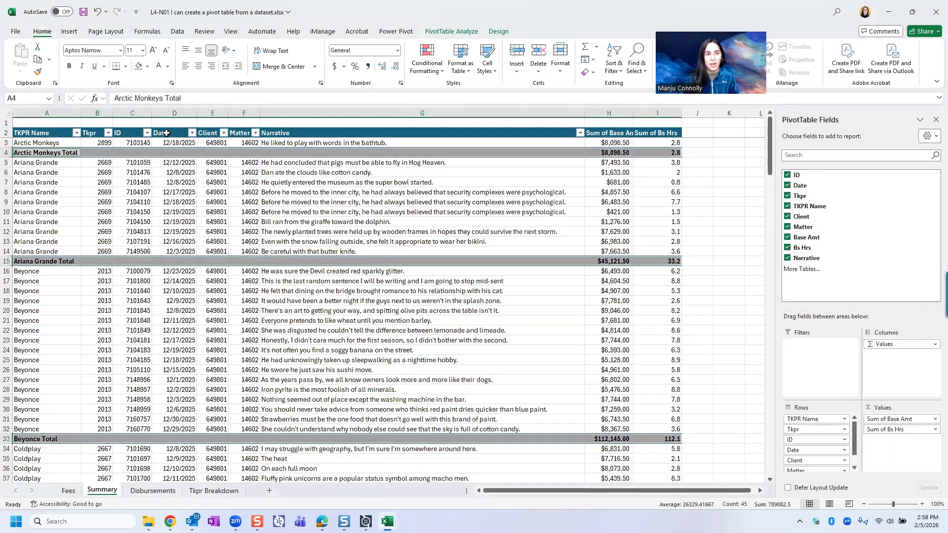
click(69, 66)
click(307, 212)
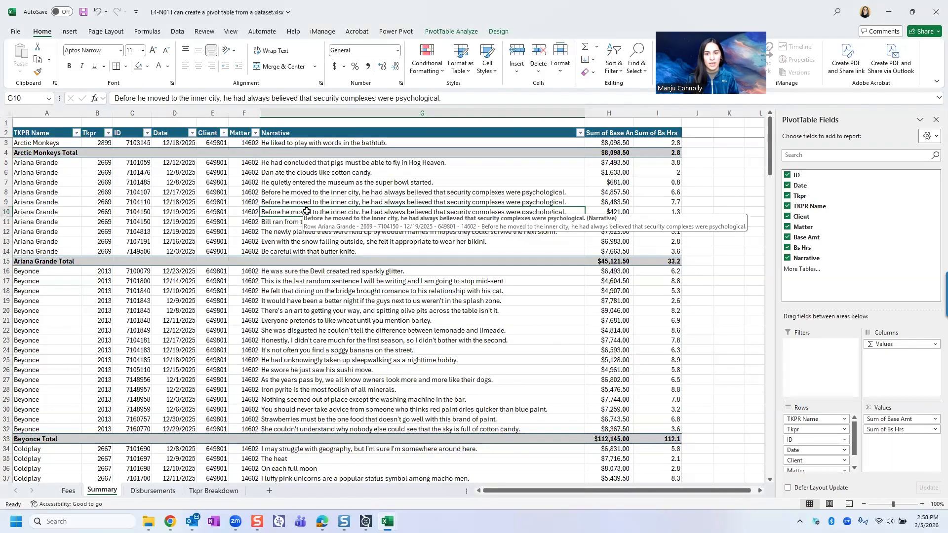
Format the Grand Total row at the end of the pivot table with a dark teal fill and white text
key(ctrl+Down)
key(Right)
key(ctrl+Down)
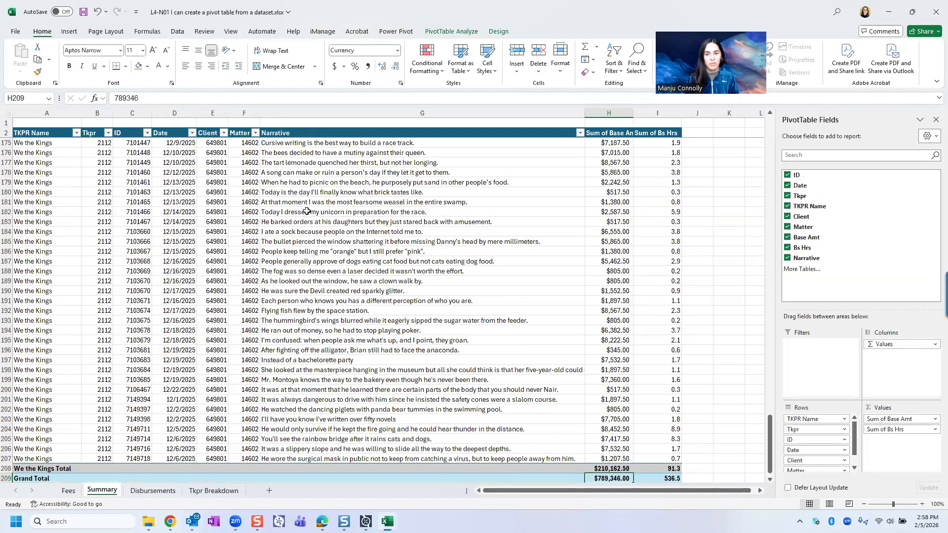
scroll(297, 217, down, 3)
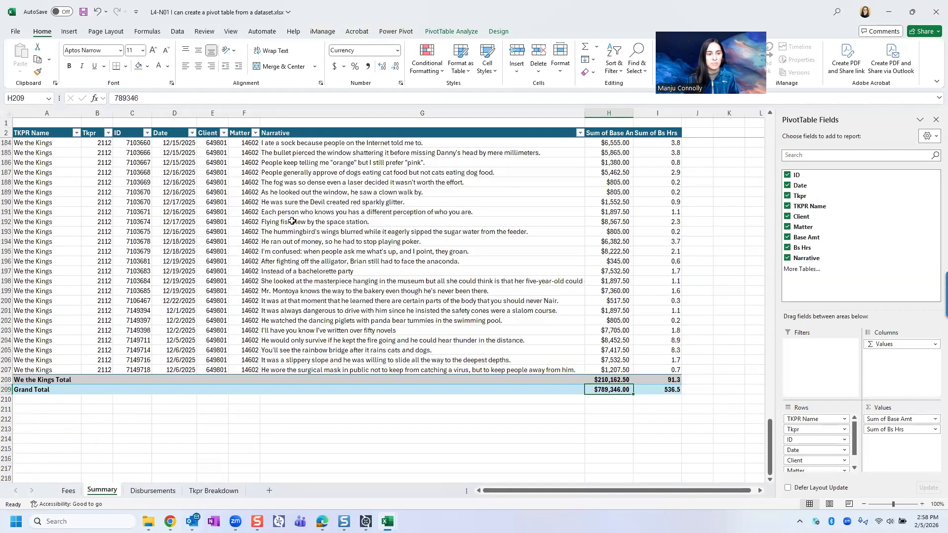
click(18, 388)
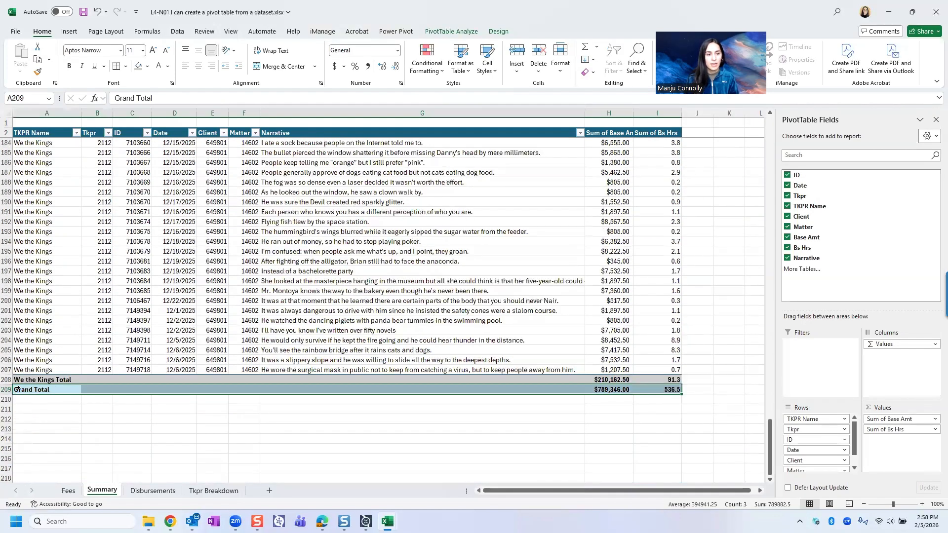
click(148, 66)
click(199, 119)
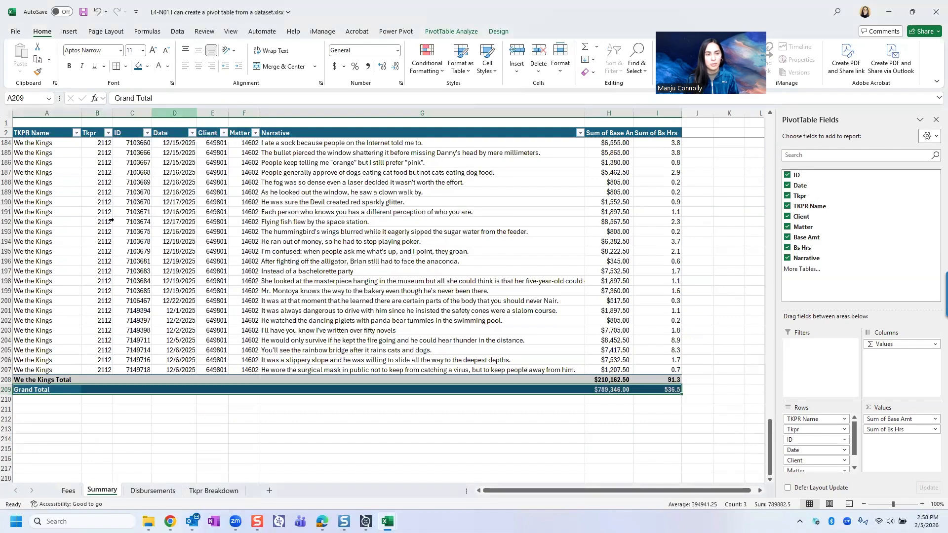
key(ctrl+Home)
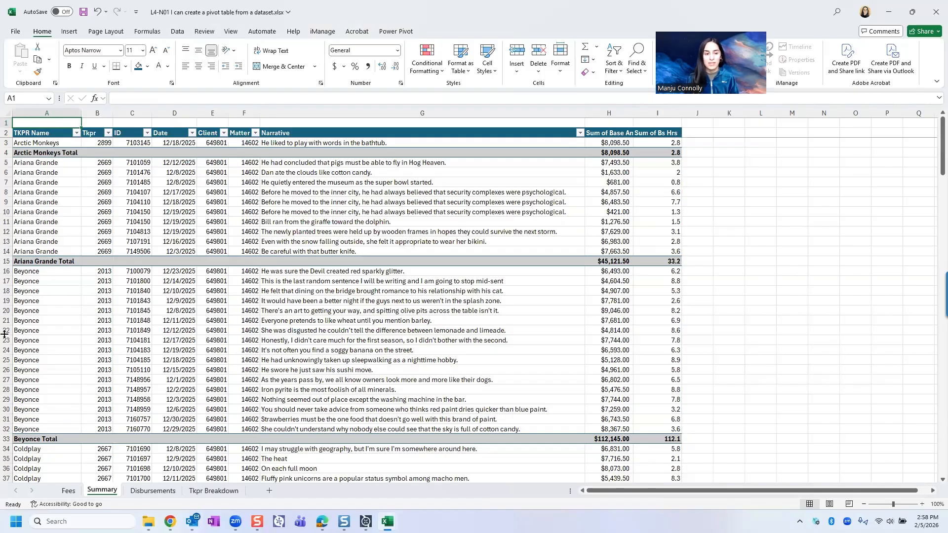
On the Fees sheet, delete all data below row 15, keeping the headers and the records through row 15
click(68, 490)
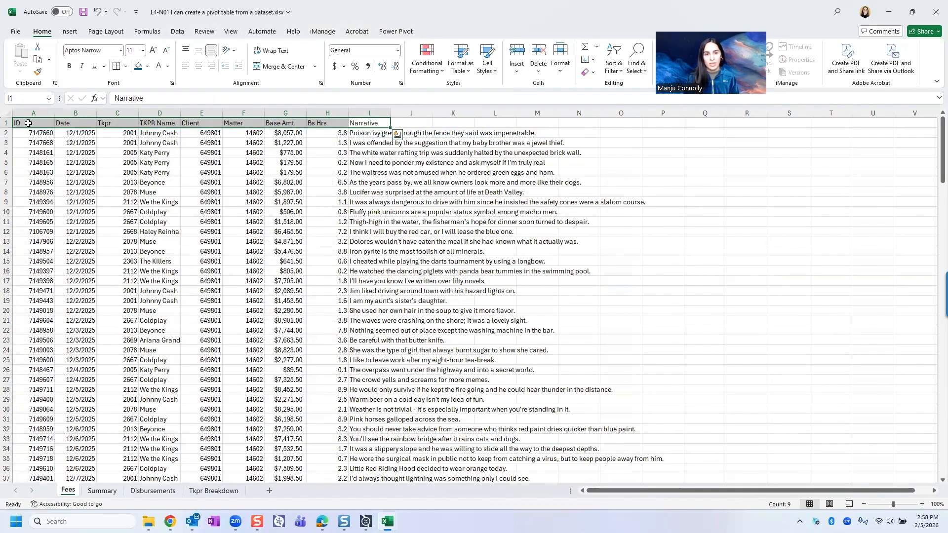
key(ctrl+shift+Down)
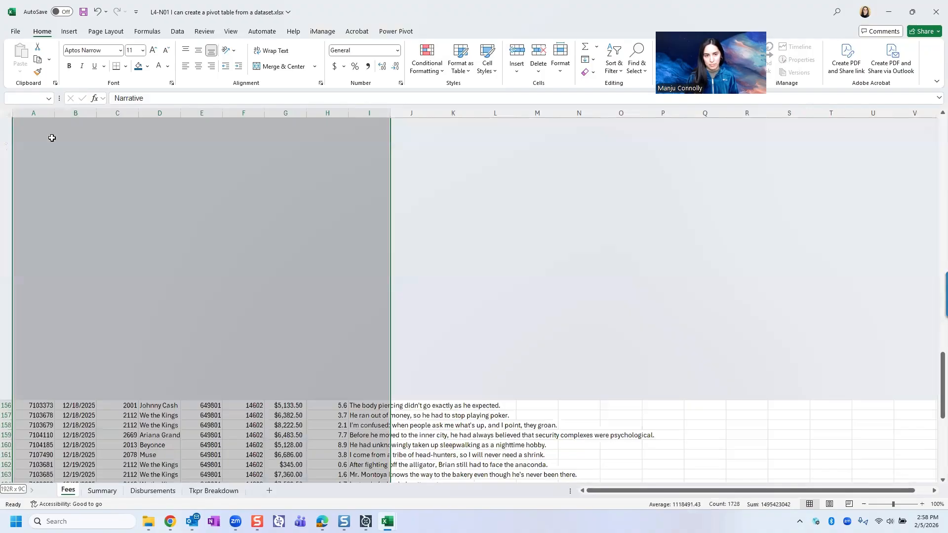
key(ctrl+x)
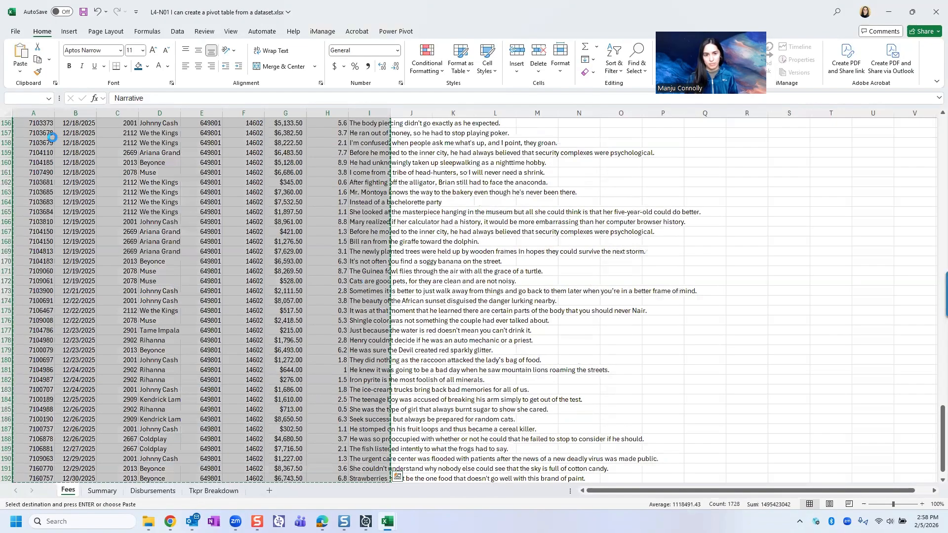
key(Delete)
click(38, 123)
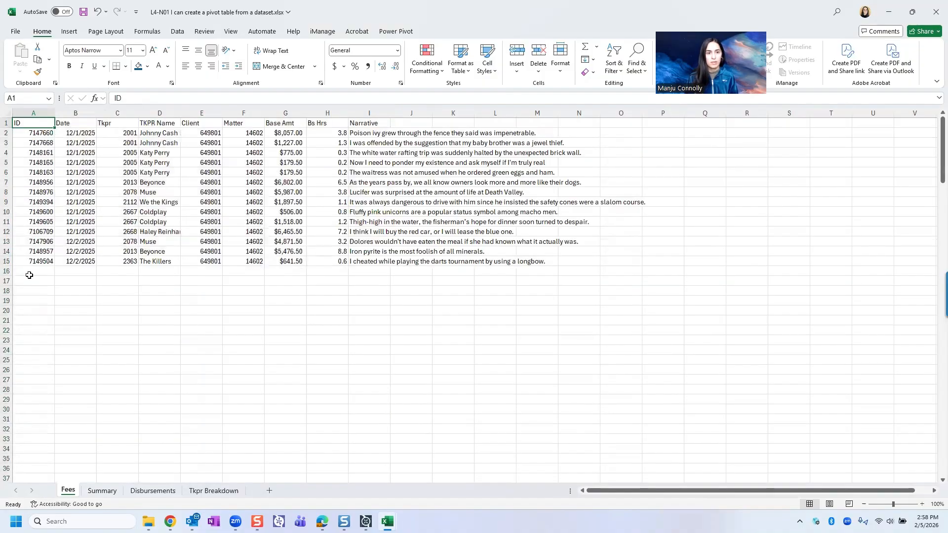
Change the Summary pivot table's data source to the Fees range A1:I15
click(102, 491)
click(137, 202)
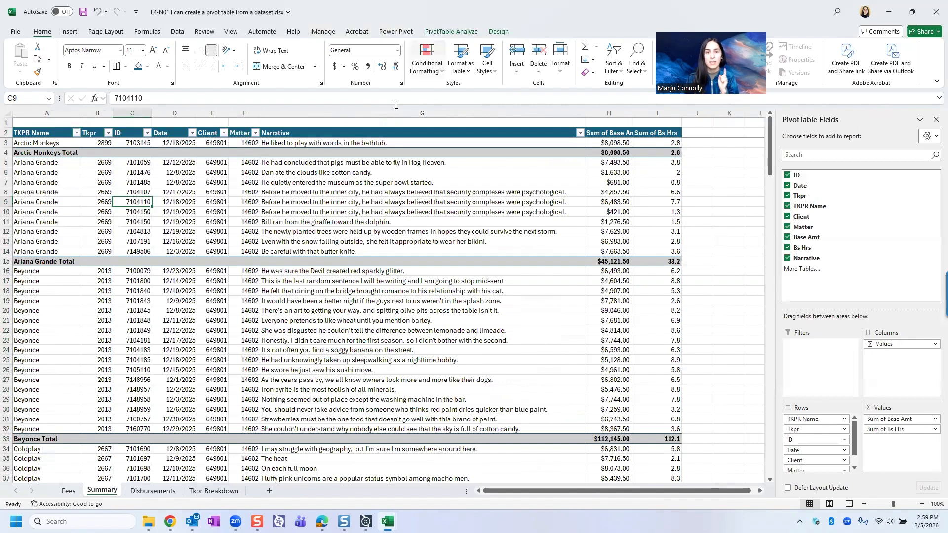
click(451, 31)
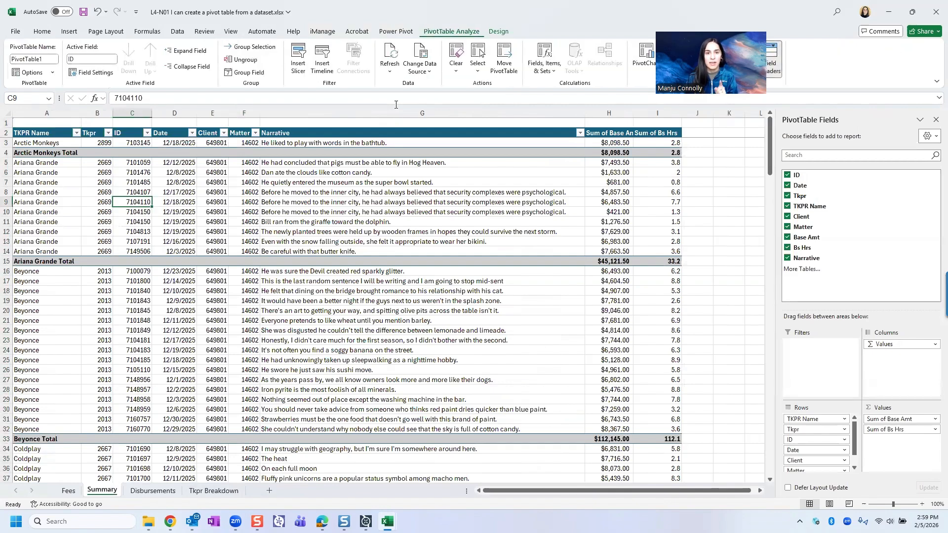
click(419, 55)
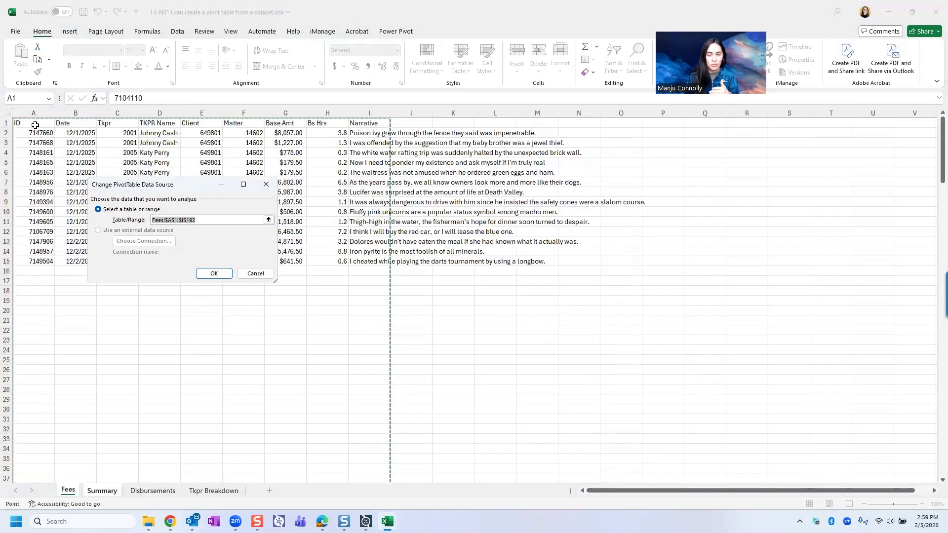
mouse_move(35, 125)
mouse_down()
mouse_move(355, 261)
mouse_move(43, 124)
mouse_up()
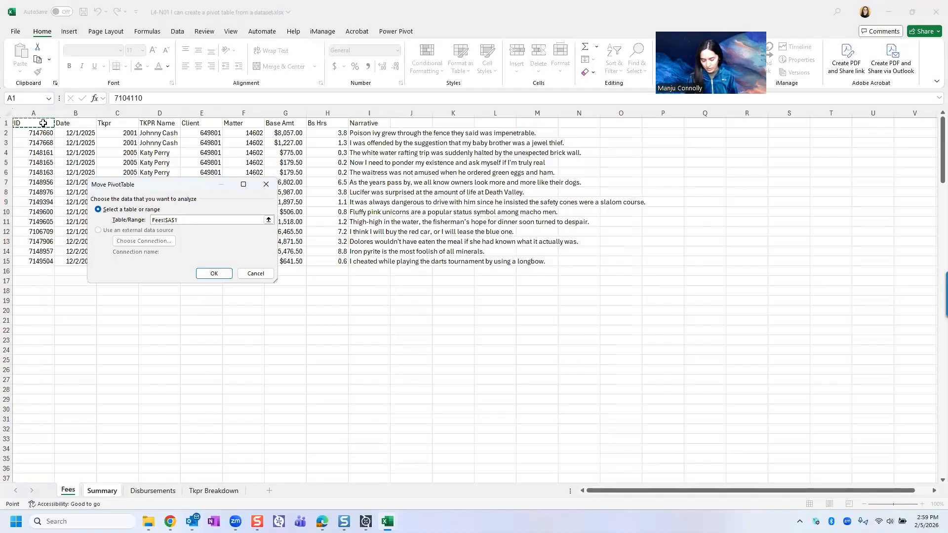
key(ctrl+shift+Right)
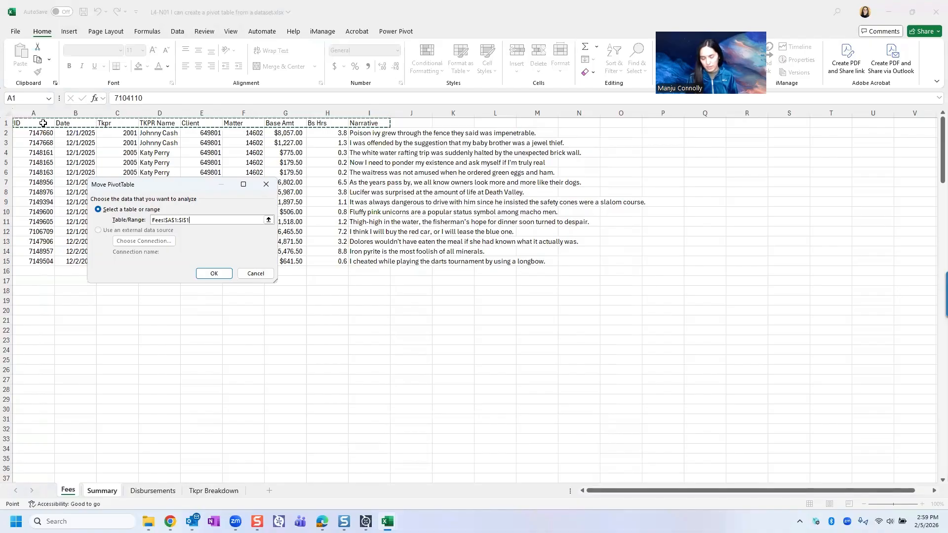
key(ctrl+shift+Down)
key(Return)
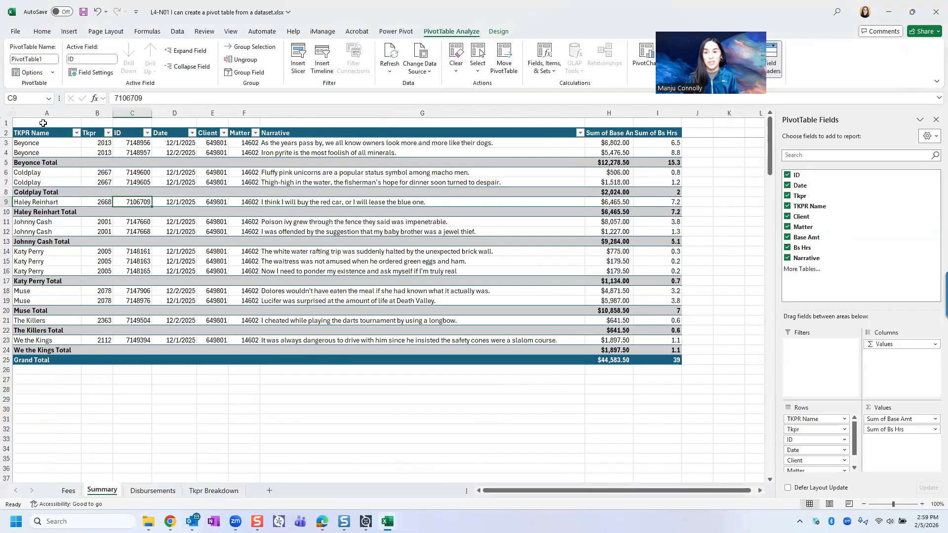
click(49, 124)
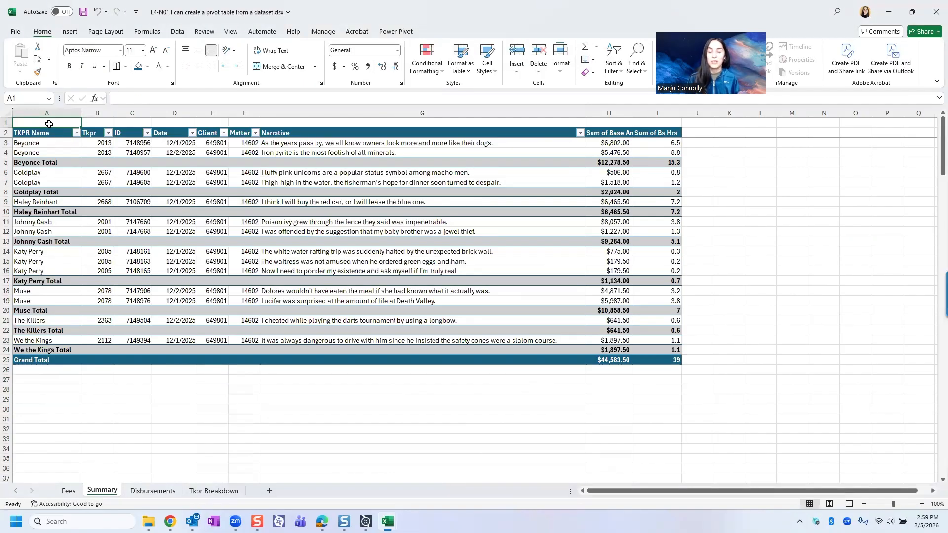